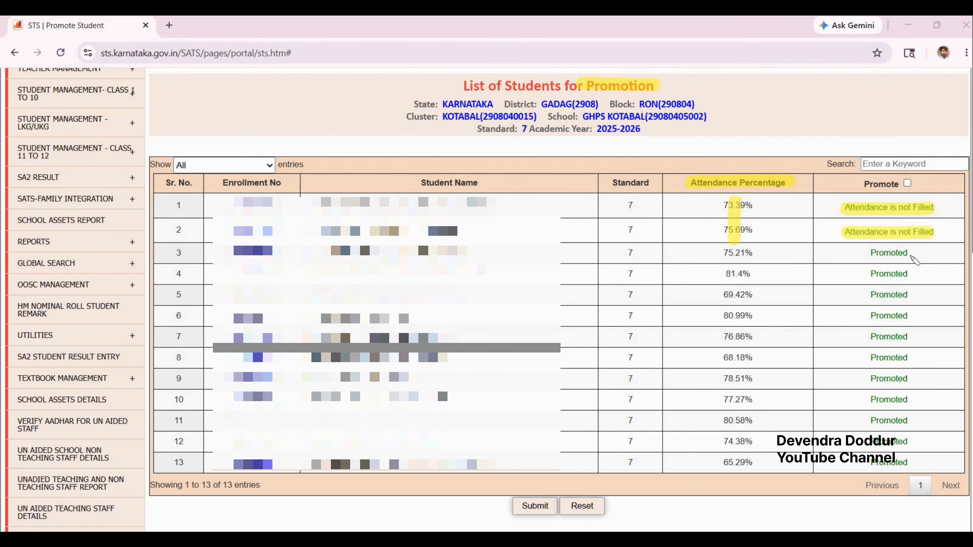
Open the Update Student Attendance page from the attendance details for classes 1 to 10.
left_click_drag(848, 208, 930, 208)
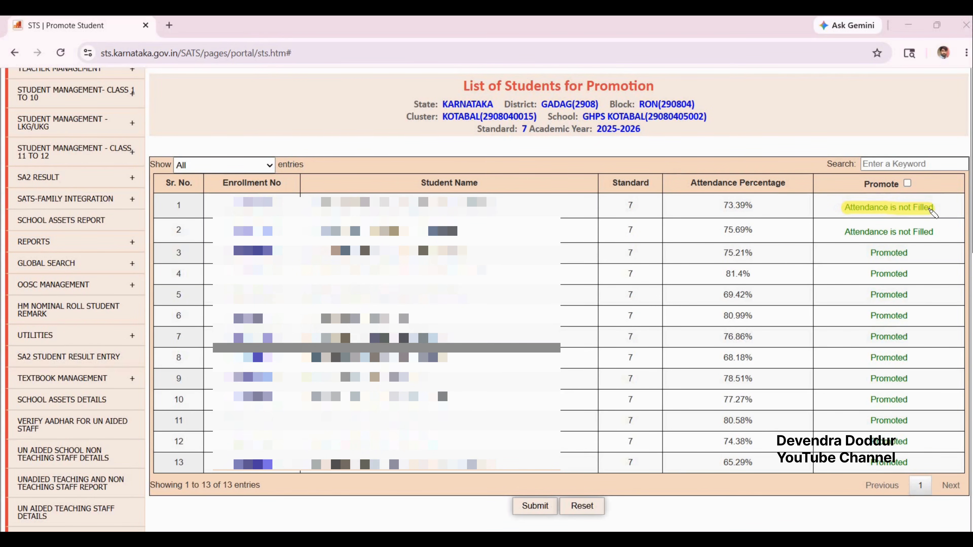
mouse_move(71, 97)
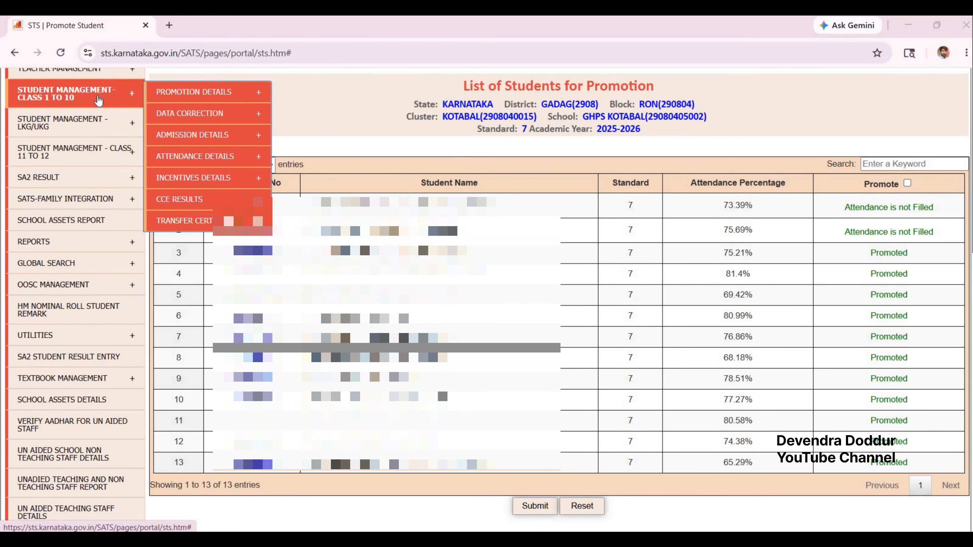
mouse_move(177, 163)
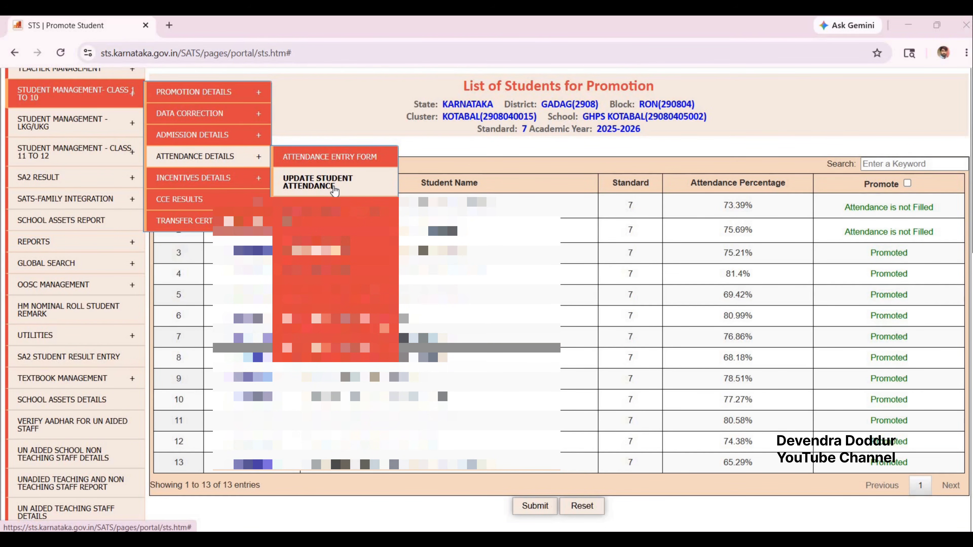
left_click(335, 187)
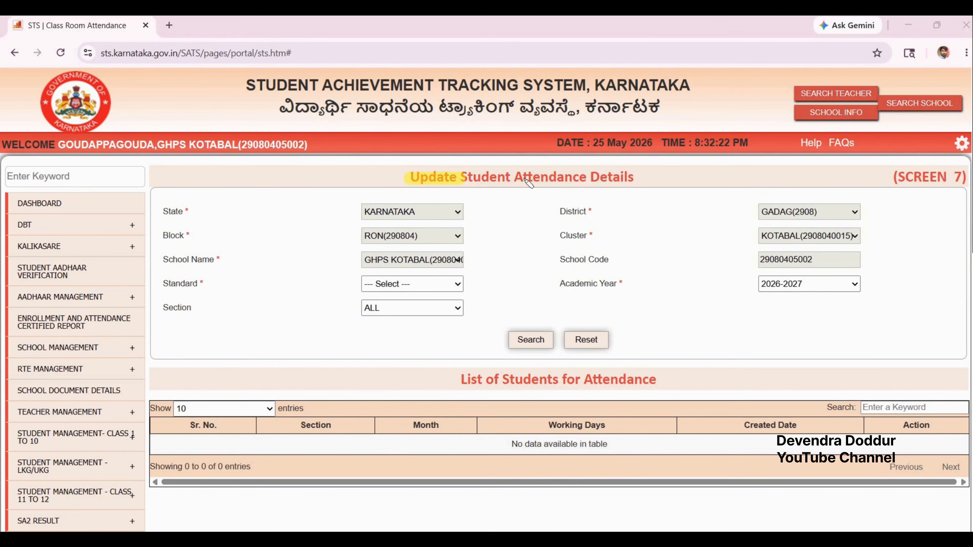
left_click_drag(578, 184, 642, 186)
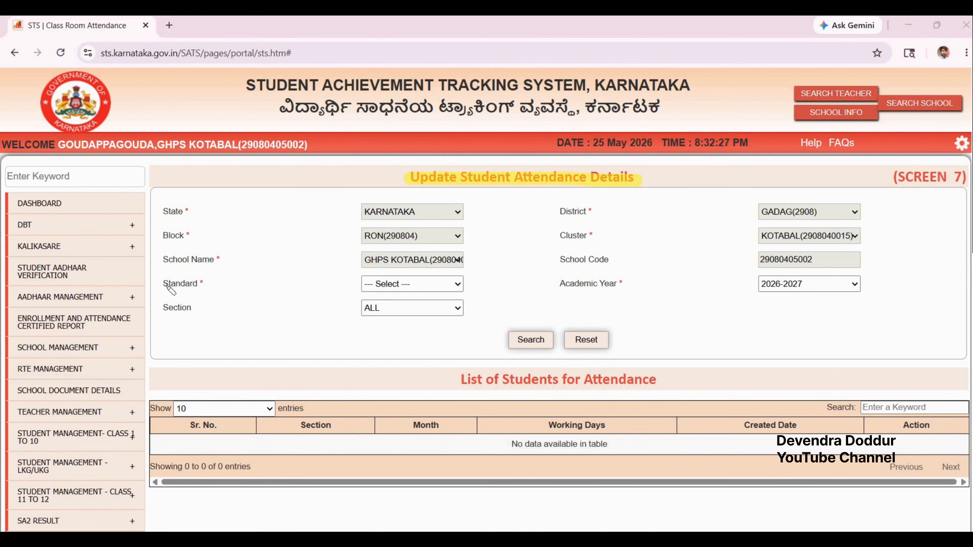
Search the attendance records for standard 7, academic year 2025-2026, with section ALL.
left_click_drag(160, 285, 199, 287)
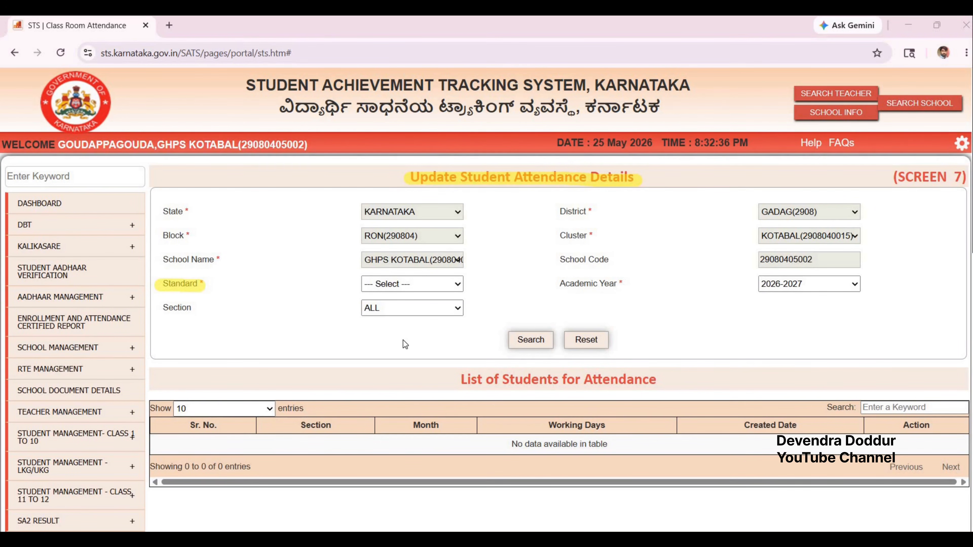
left_click(409, 287)
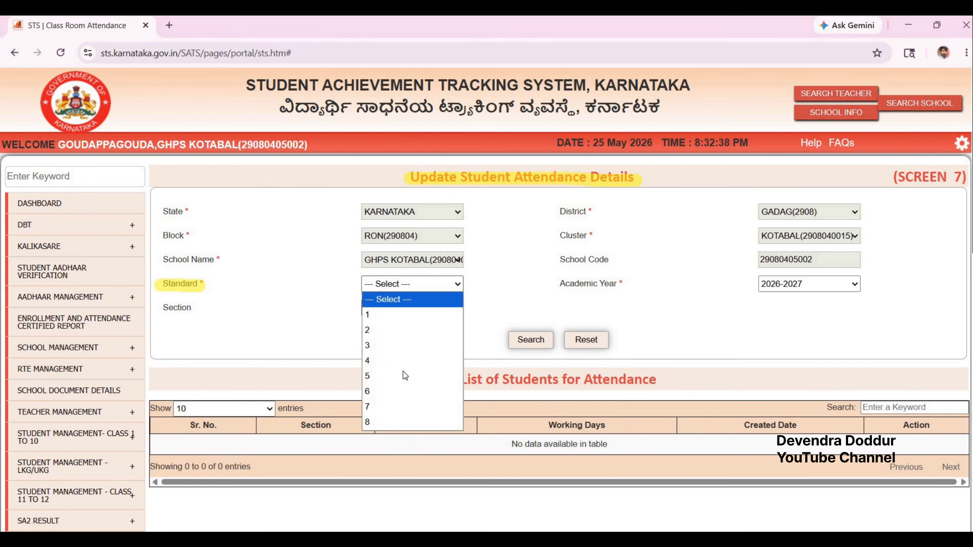
left_click(394, 406)
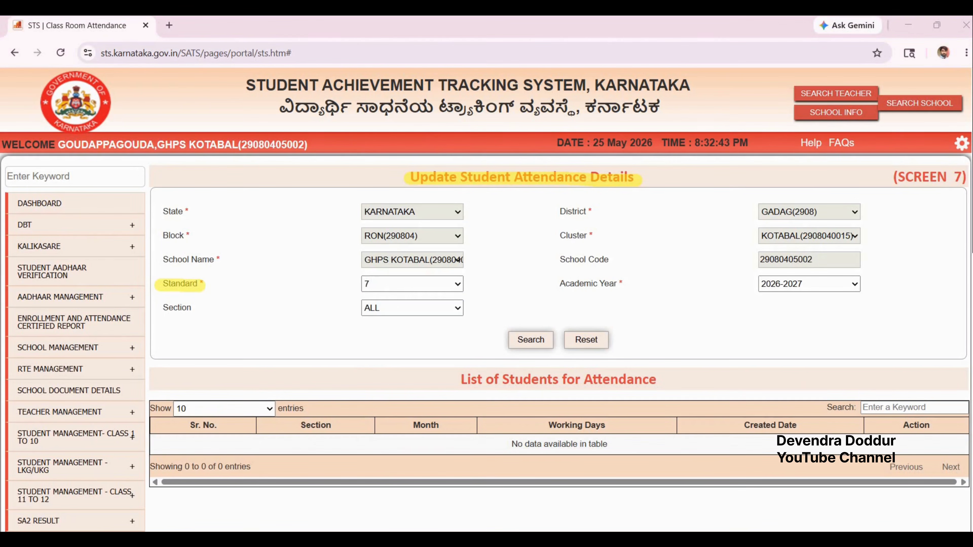
left_click_drag(556, 283, 616, 282)
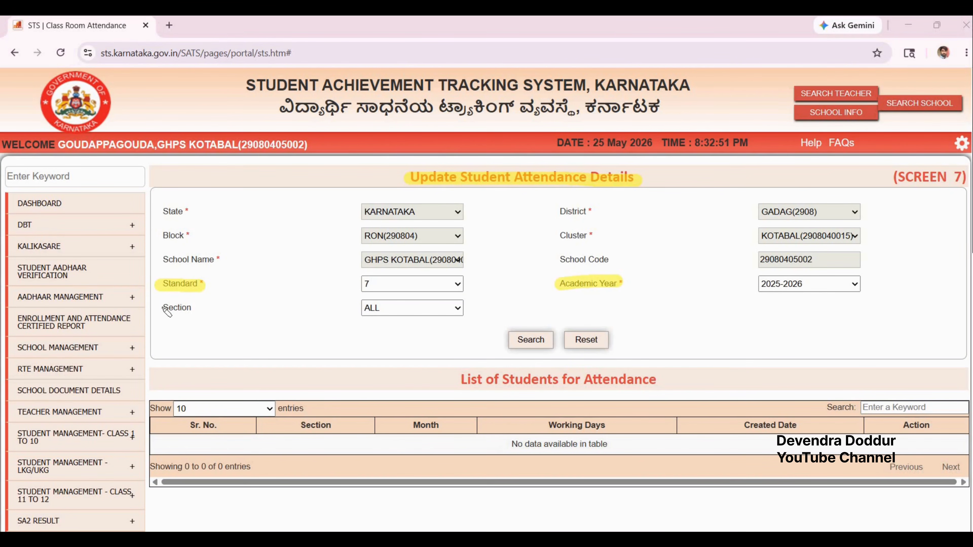
left_click_drag(162, 309, 191, 308)
left_click_drag(363, 308, 405, 309)
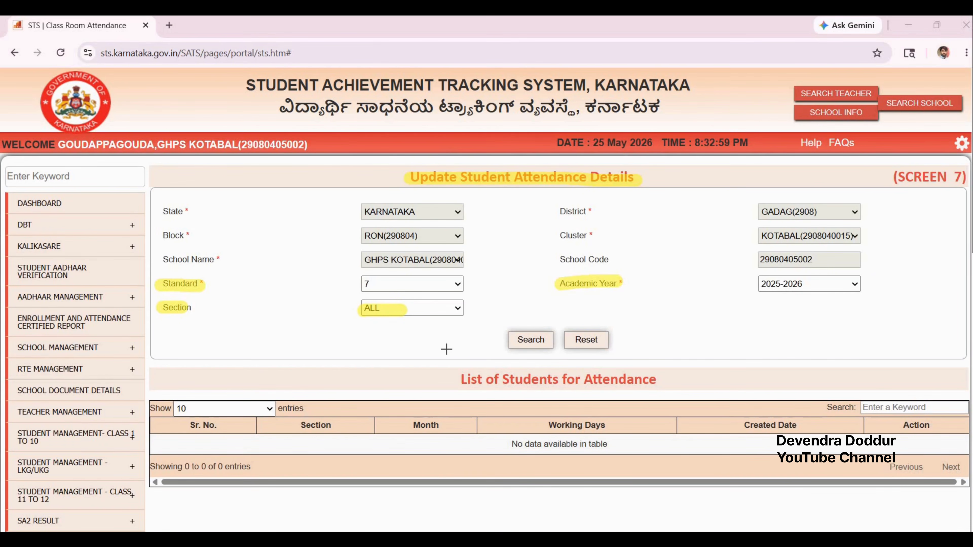
left_click_drag(426, 352, 512, 341)
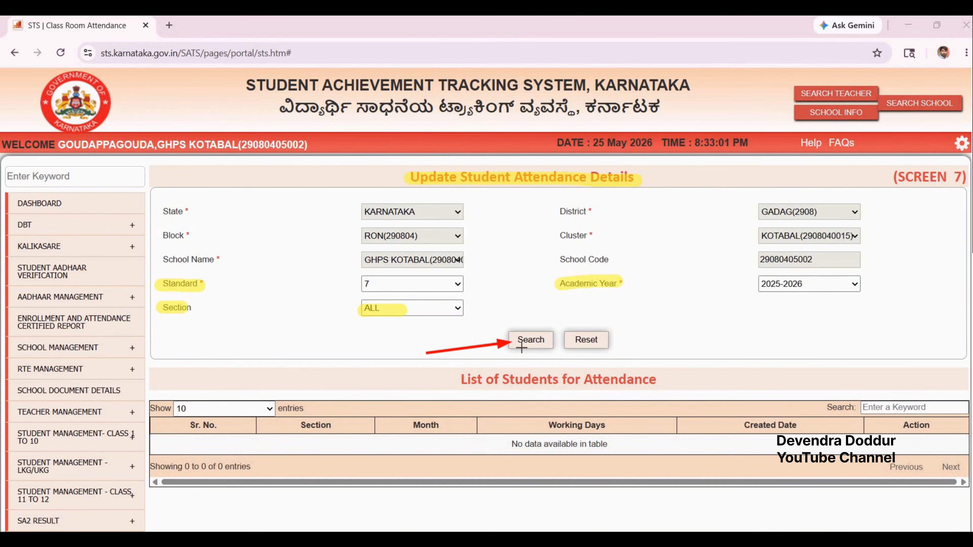
scroll(675, 299, "down", 5)
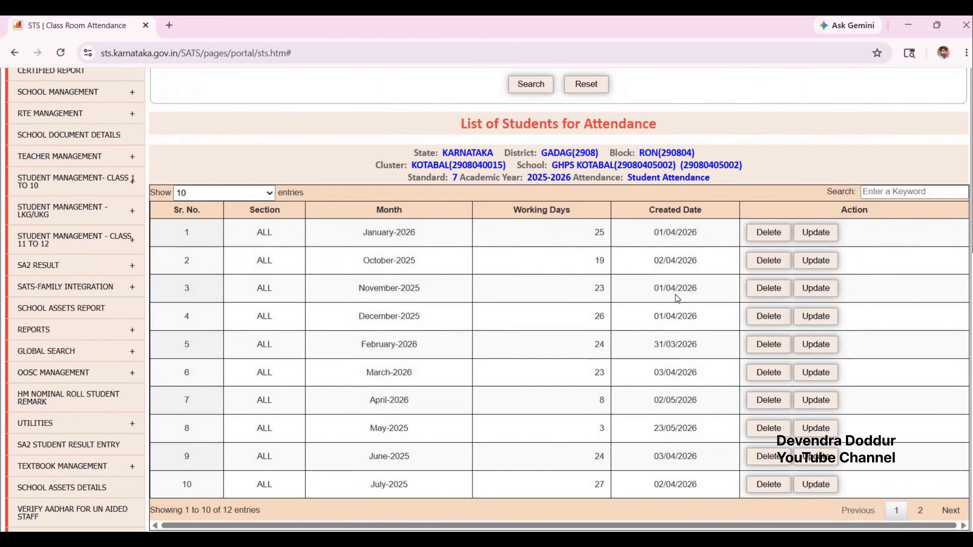
Set the monthly attendance list to show ALL entries.
scroll(675, 298, "down", 2)
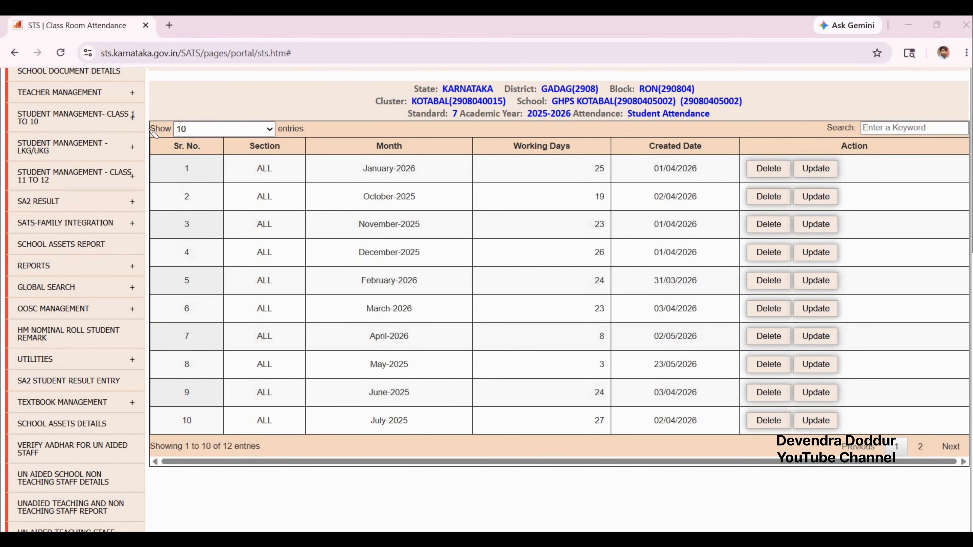
left_click(216, 131)
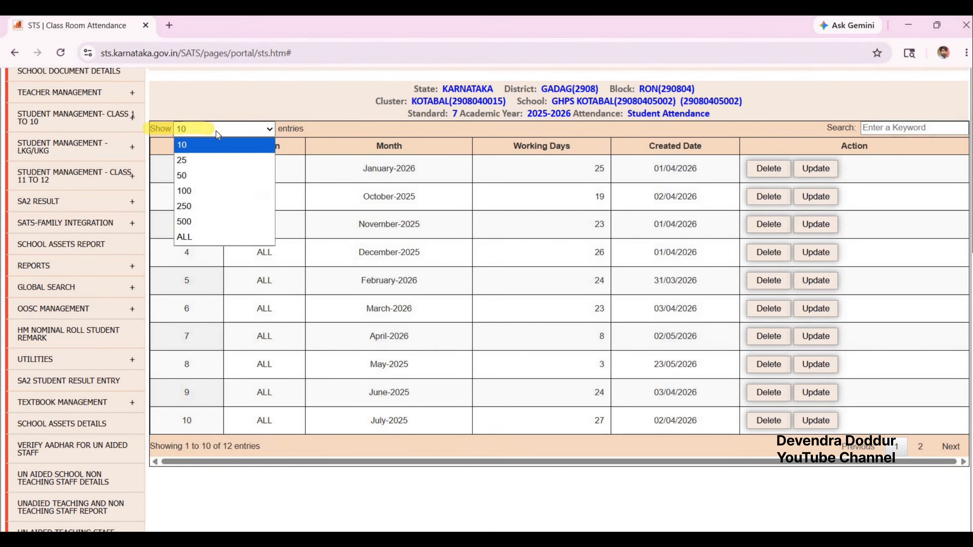
left_click(199, 239)
left_click_drag(385, 156, 384, 486)
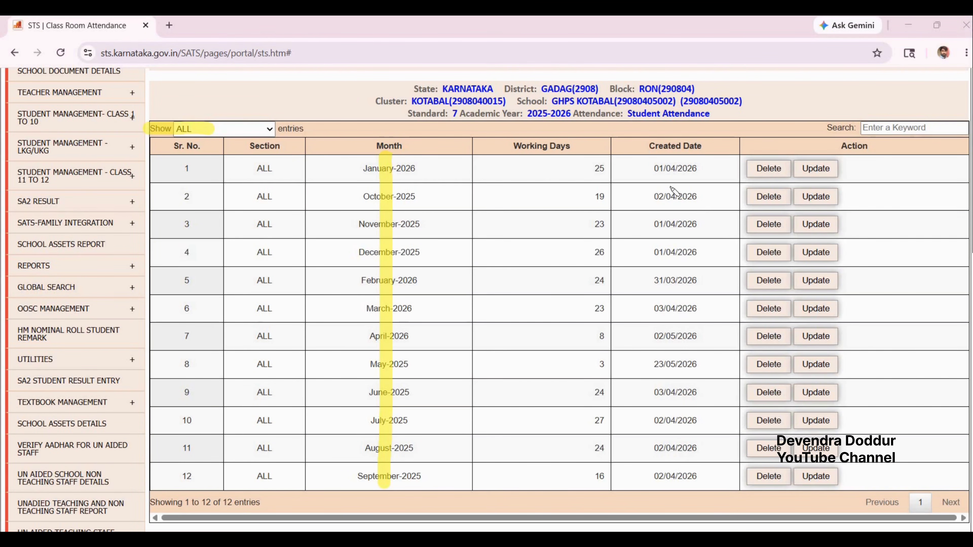
key("Delete")
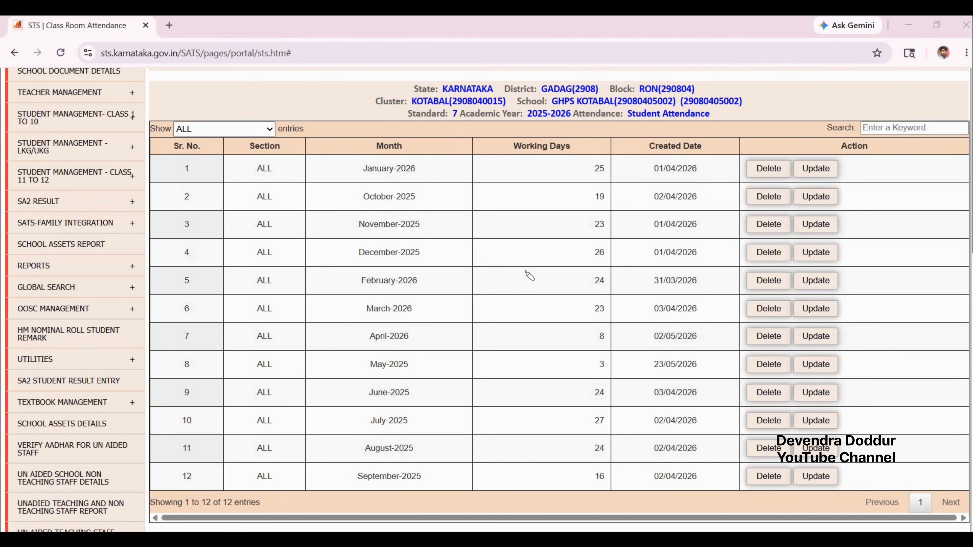
left_click_drag(407, 113, 463, 114)
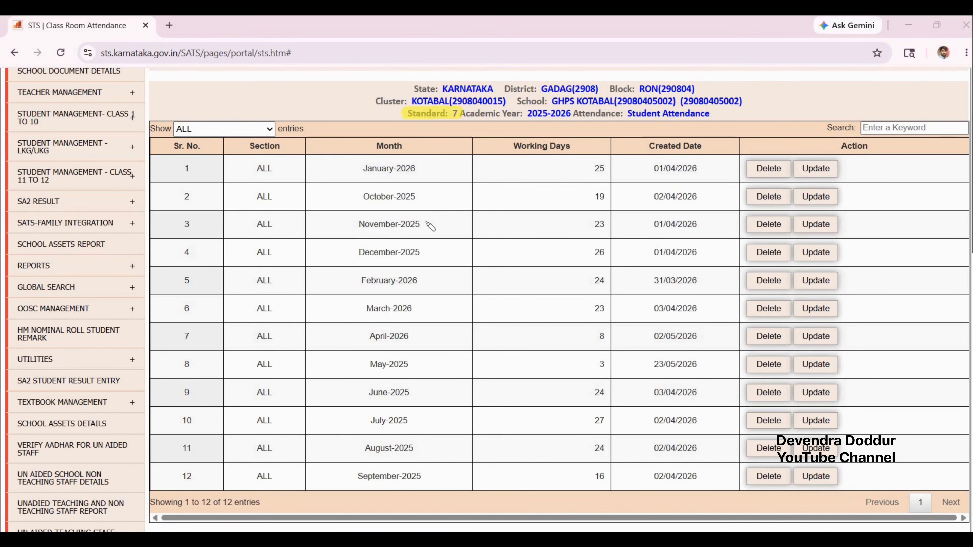
left_click_drag(393, 150, 393, 483)
left_click_drag(394, 150, 392, 355)
left_click_drag(393, 447, 391, 487)
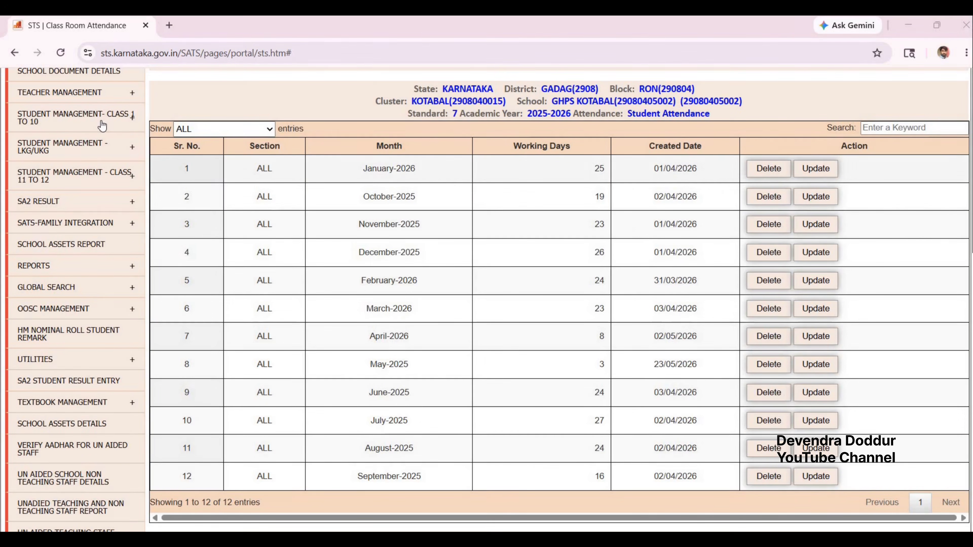
Open the Attendance Entry Form from the attendance details for classes 1 to 10.
mouse_move(78, 122)
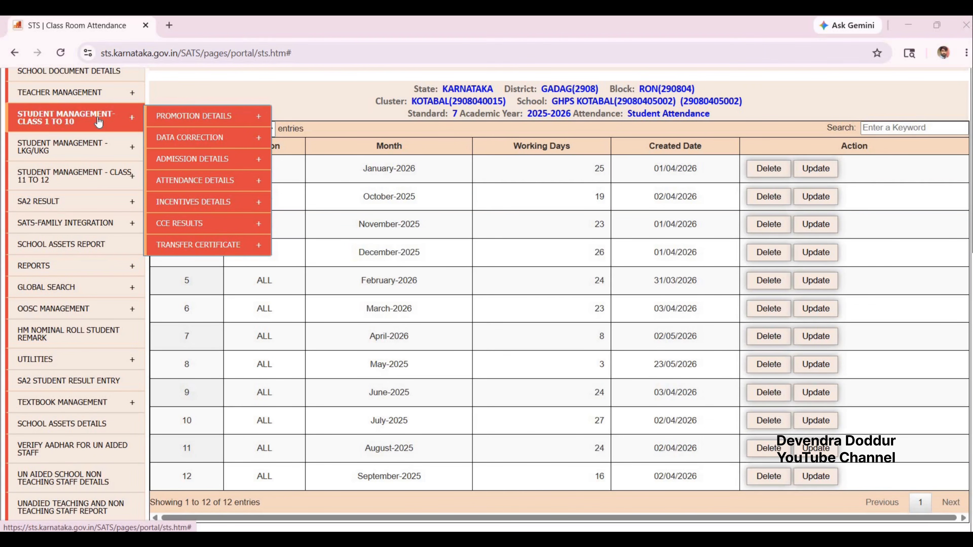
mouse_move(199, 187)
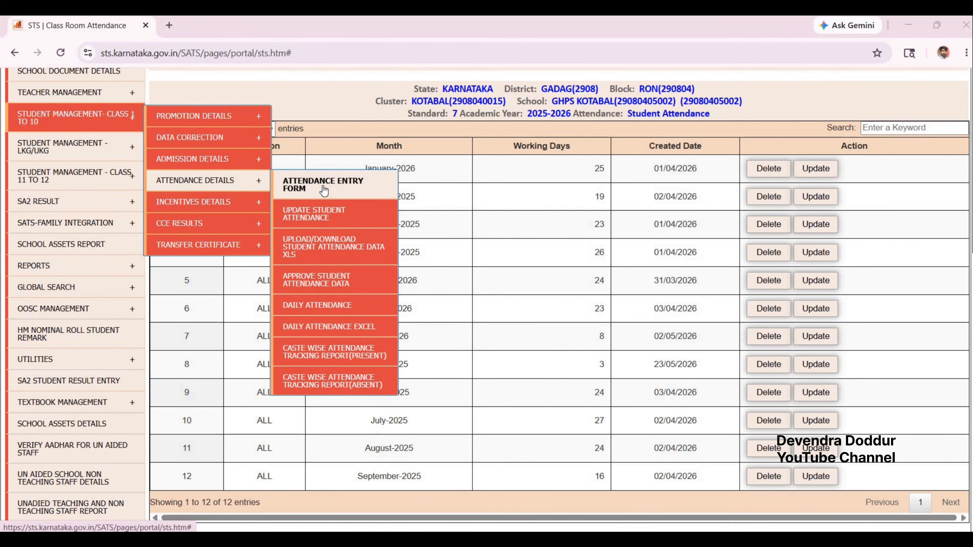
left_click(351, 187)
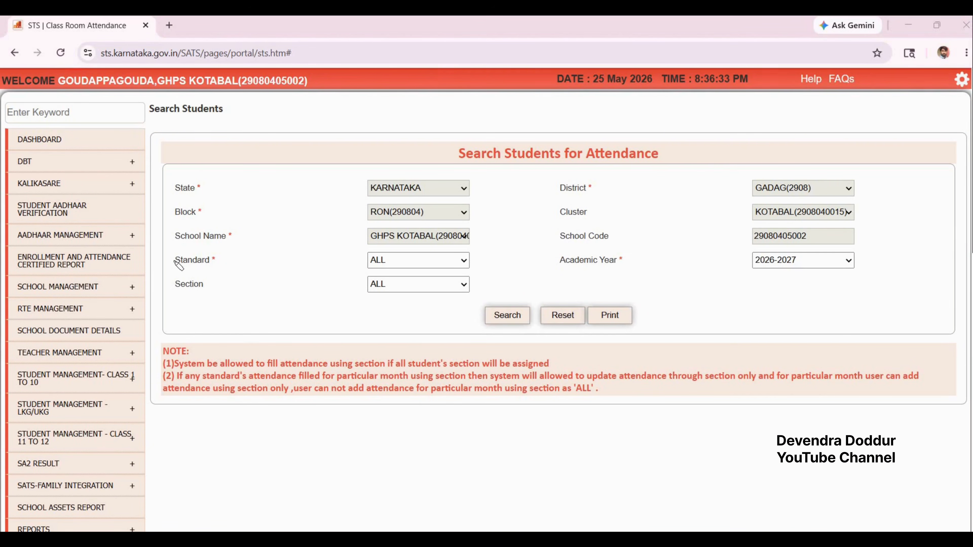
Search the students for attendance entry in standard 7, academic year 2025-2026, with section ALL.
left_click_drag(174, 261, 218, 262)
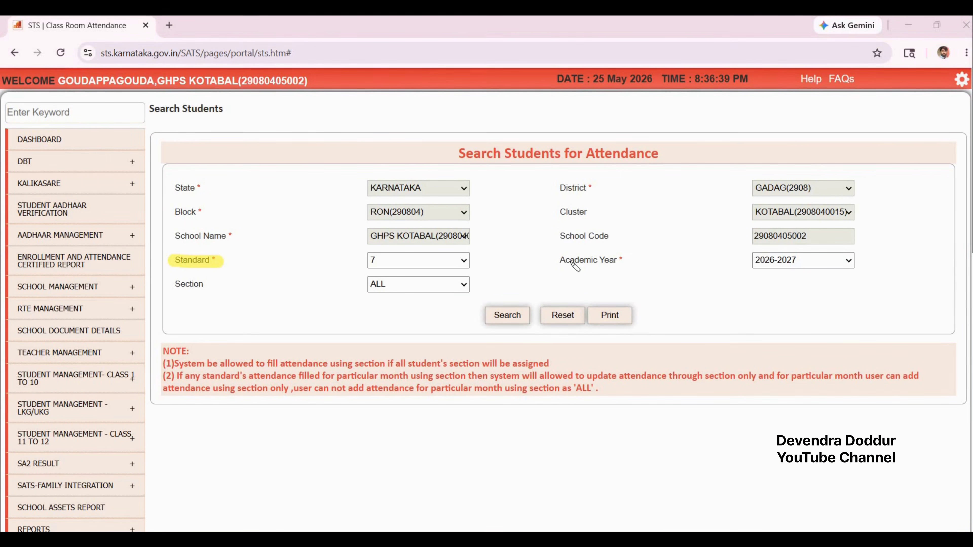
left_click_drag(559, 262, 628, 261)
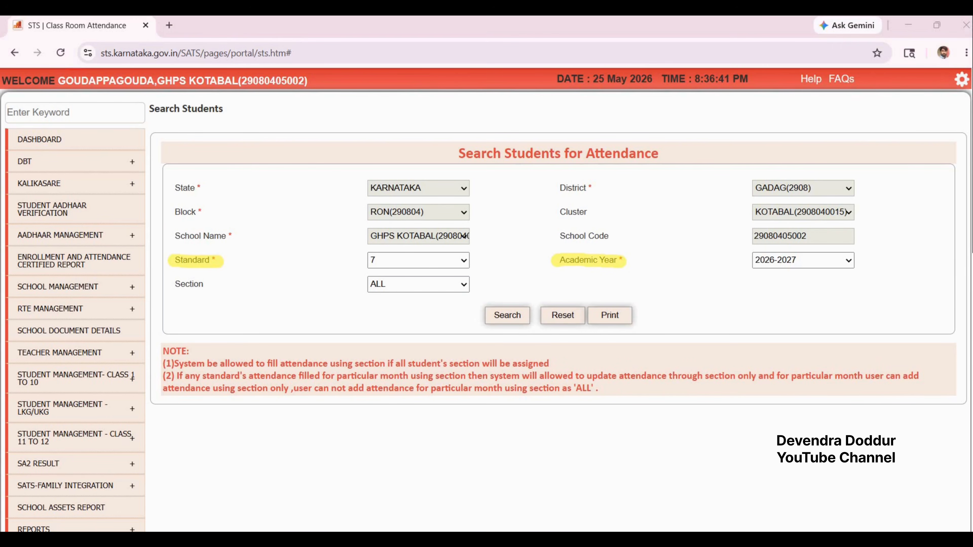
left_click_drag(196, 283, 216, 284)
left_click_drag(437, 284, 363, 285)
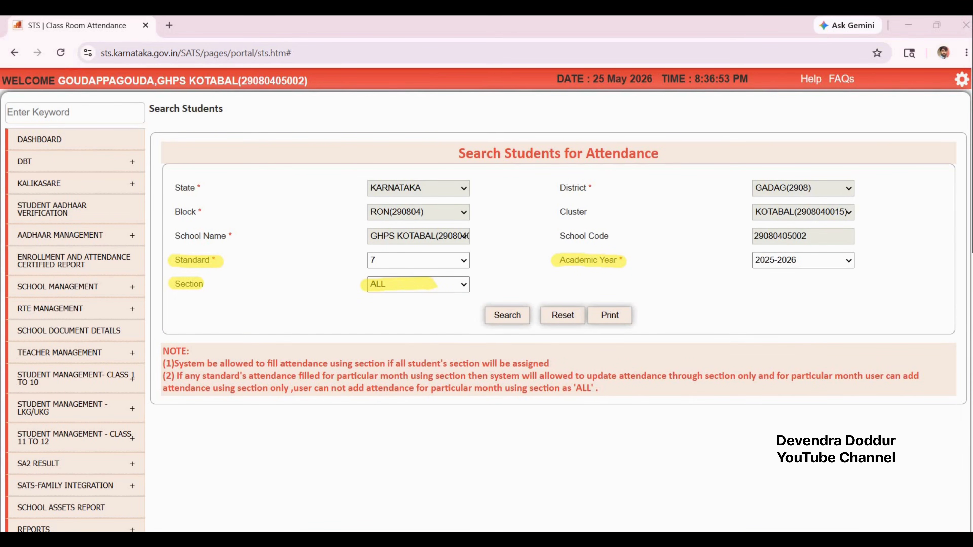
left_click_drag(432, 340, 493, 320)
left_click(492, 318)
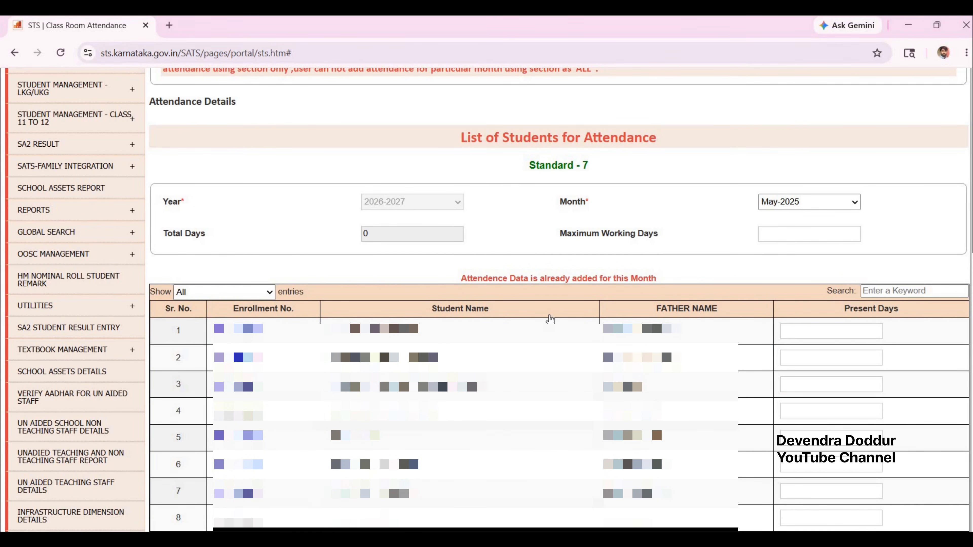
scroll(549, 315, "down", 2)
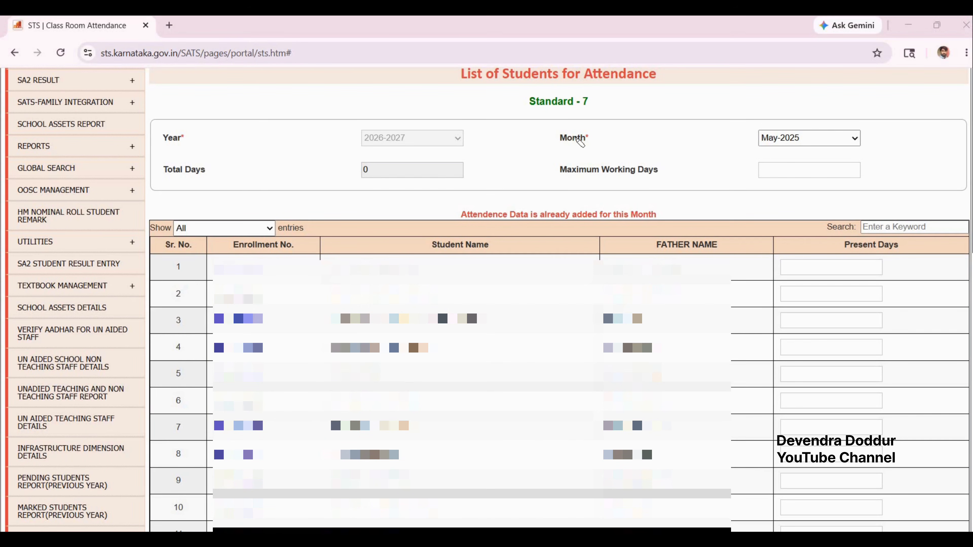
Set the attendance entry month to March-2026 and go to the students' Present Days fields.
left_click_drag(552, 137, 611, 138)
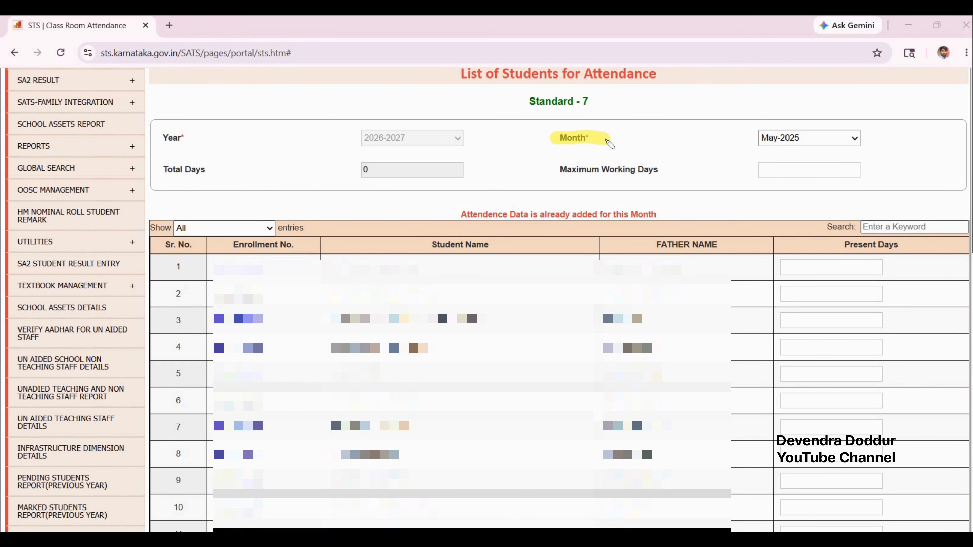
left_click(828, 138)
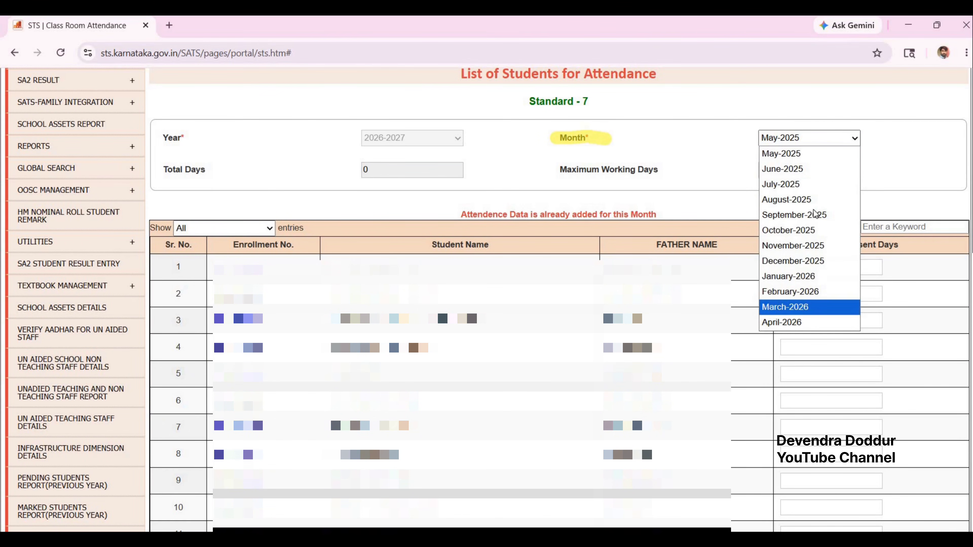
left_click(812, 307)
scroll(589, 270, "down", 4)
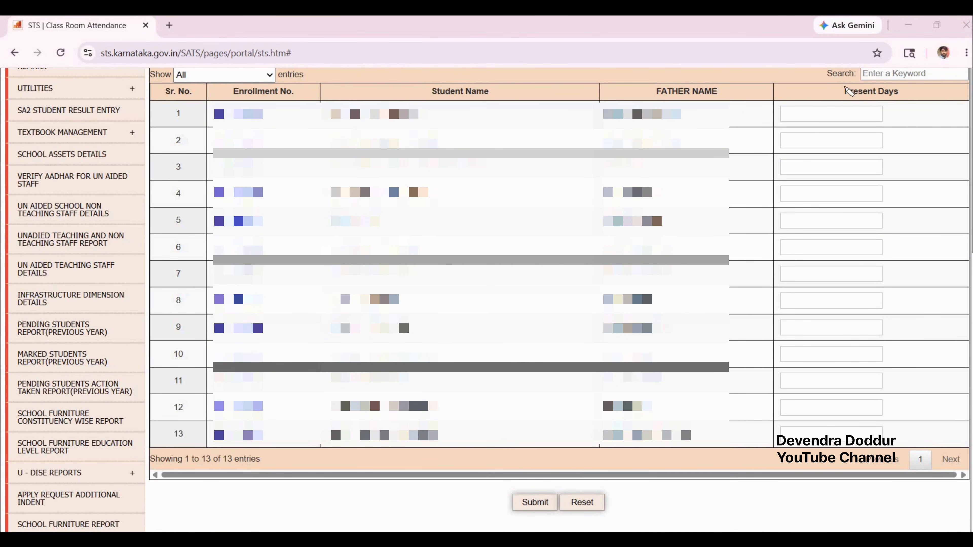
mouse_move(844, 88)
left_mouse_down()
mouse_move(904, 94)
mouse_move(898, 100)
left_mouse_up()
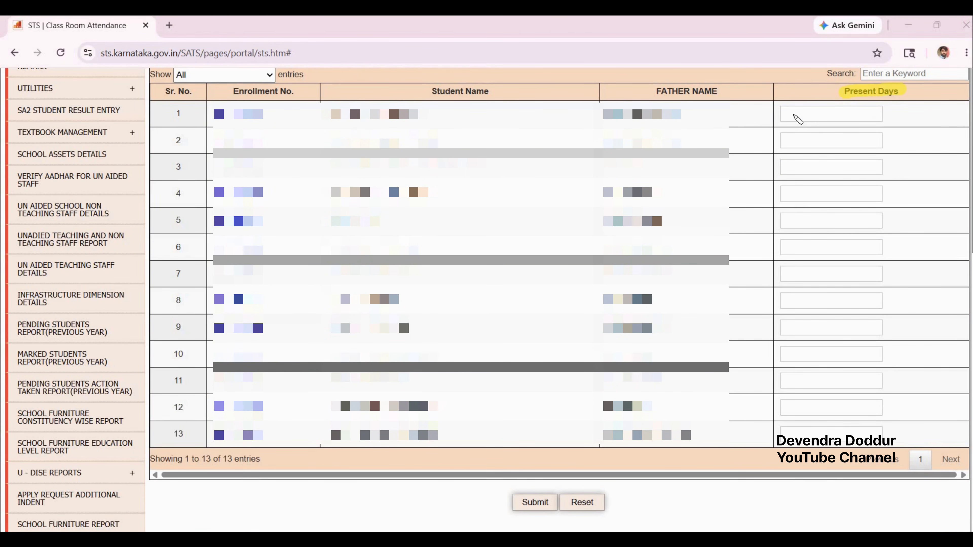
left_click_drag(787, 115, 841, 115)
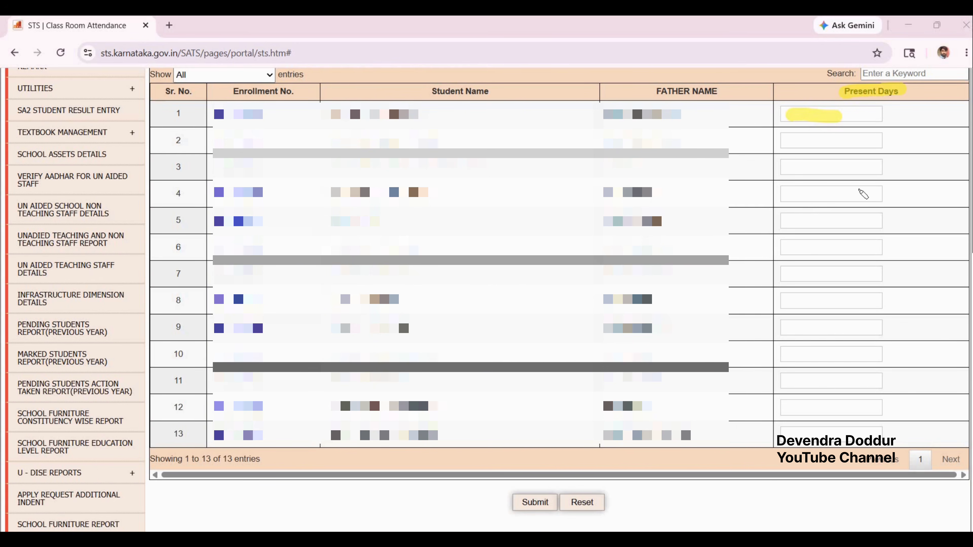
left_click_drag(461, 518, 522, 504)
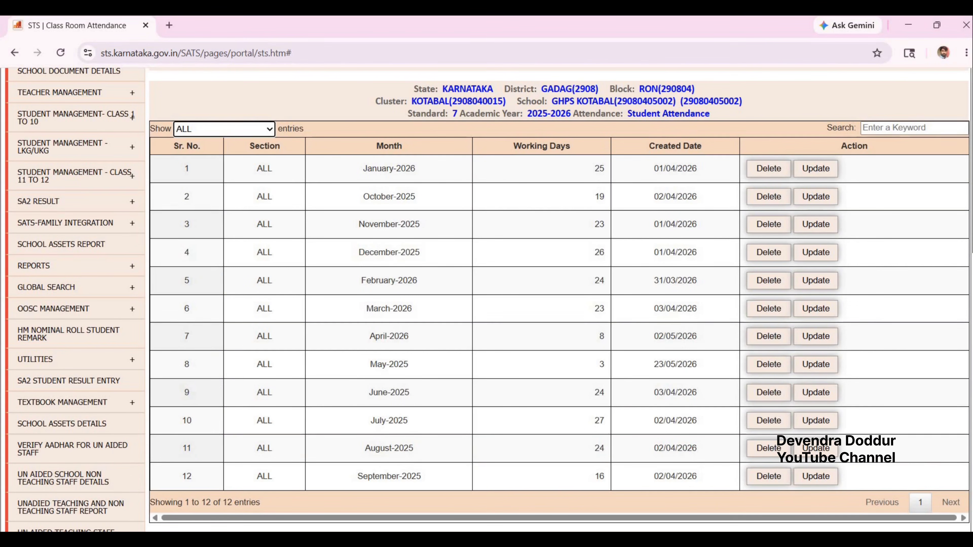
left_click_drag(390, 152, 400, 331)
mouse_move(404, 412)
left_mouse_down()
mouse_move(402, 486)
mouse_move(387, 456)
mouse_move(390, 163)
mouse_move(384, 424)
left_mouse_up()
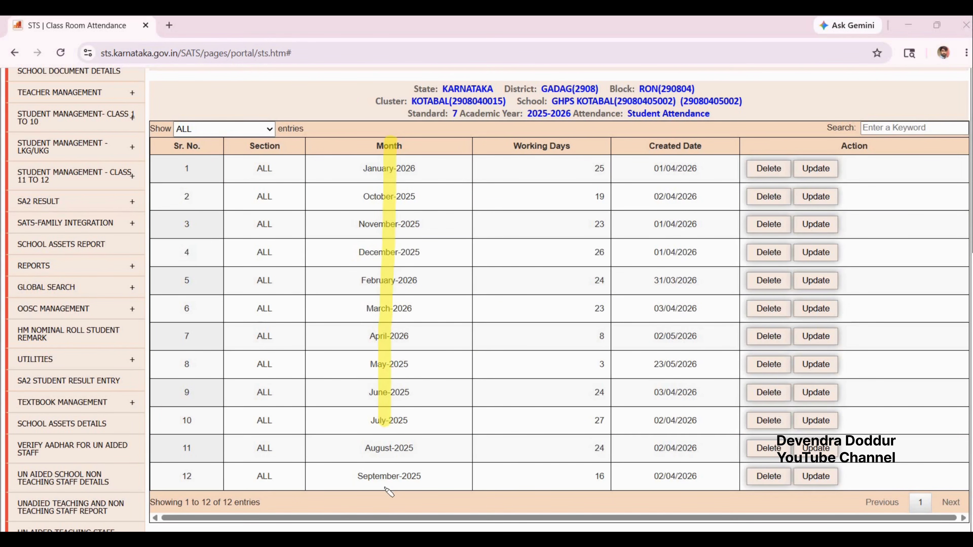
left_click_drag(388, 491, 384, 491)
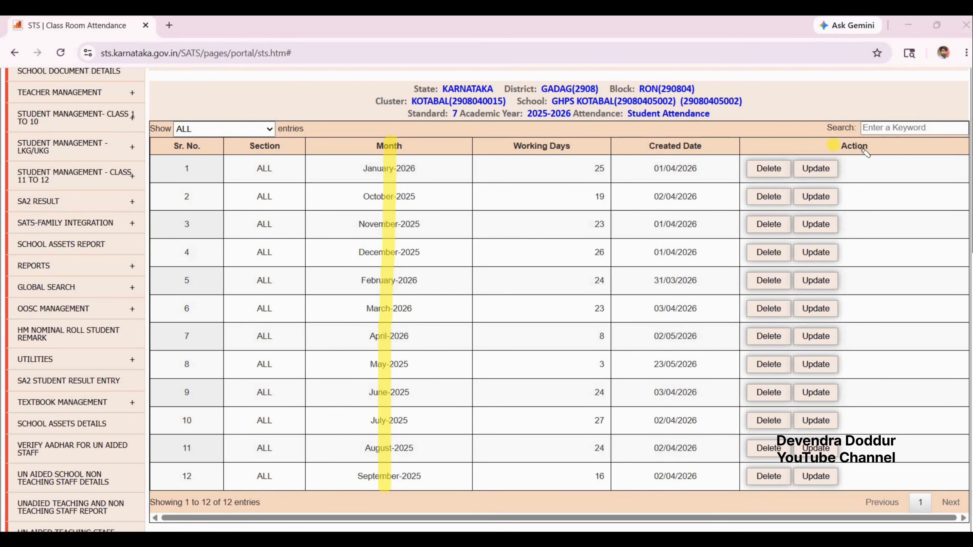
left_click_drag(865, 150, 877, 147)
left_click_drag(337, 169, 544, 169)
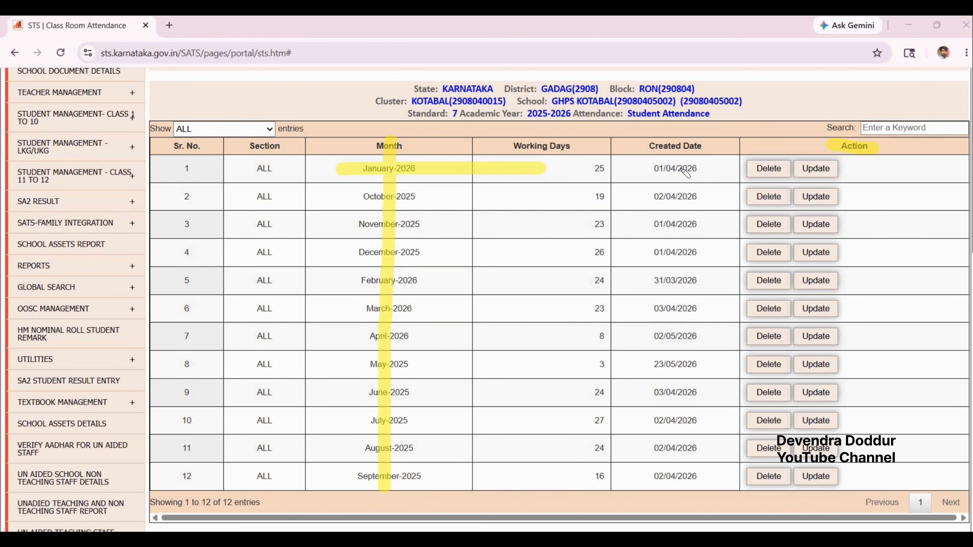
Open the January-2026 attendance record of standard 7 for updating and confirm the update request.
left_click_drag(682, 169, 686, 168)
left_click_drag(829, 169, 819, 170)
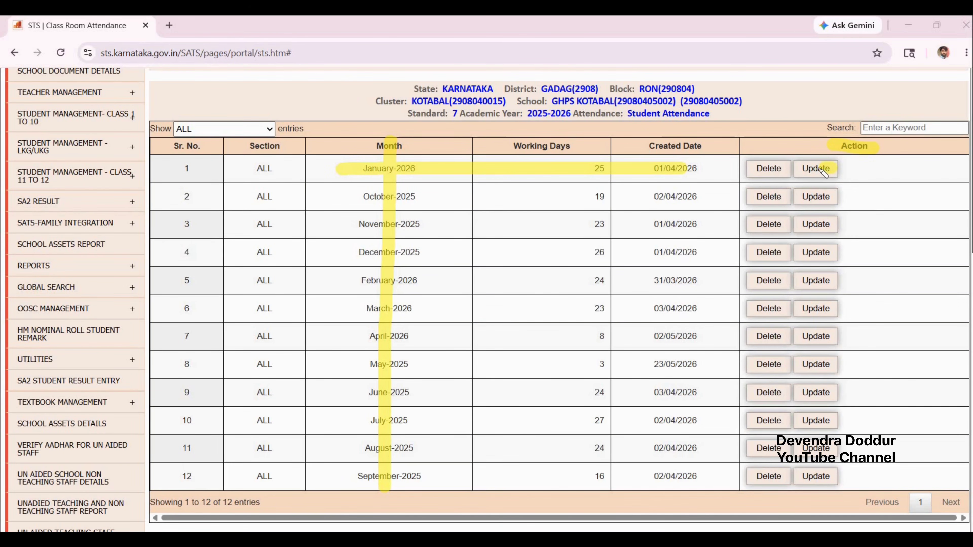
left_click(814, 170)
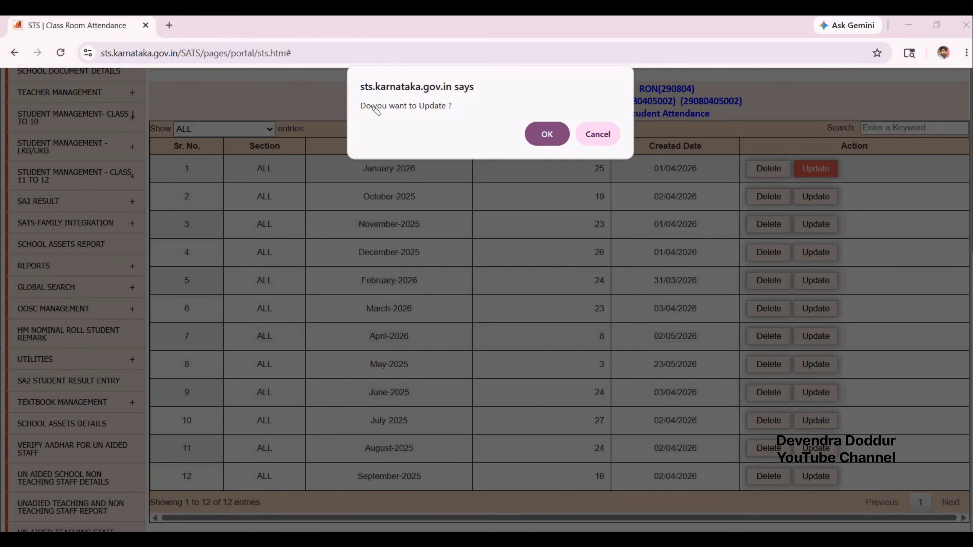
left_click_drag(354, 106, 452, 106)
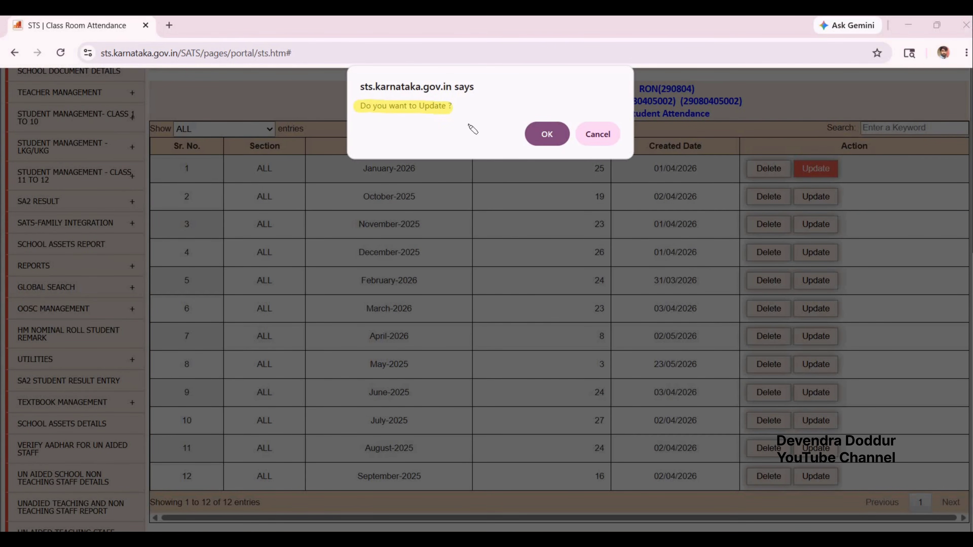
left_click_drag(547, 134, 542, 136)
left_click(546, 135)
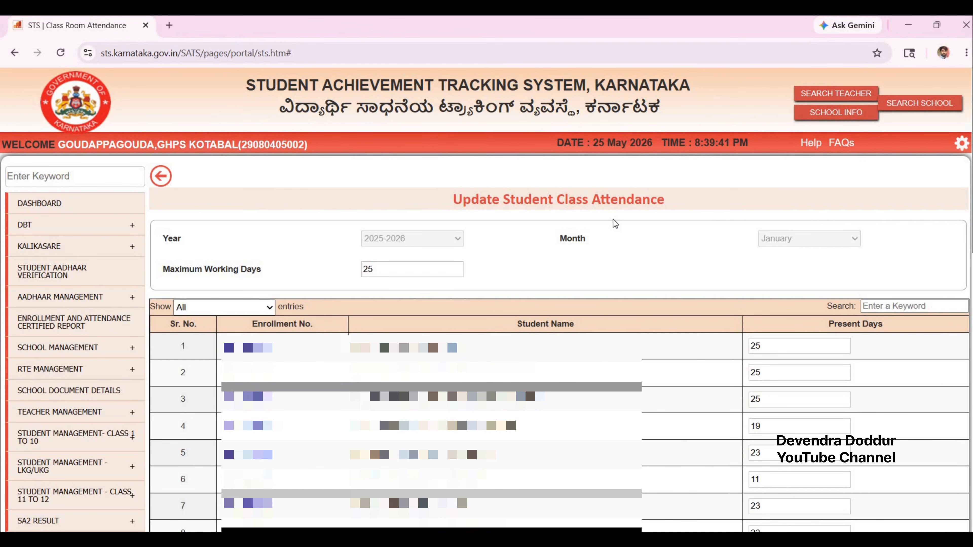
Check the Present Days entered for every student in the January attendance.
scroll(614, 223, "down", 3)
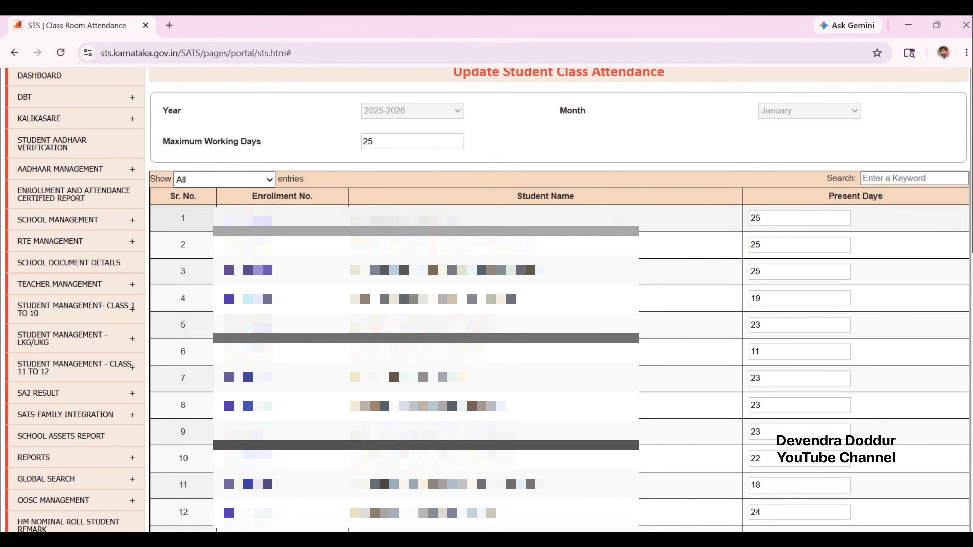
scroll(559, 299, "down", 2)
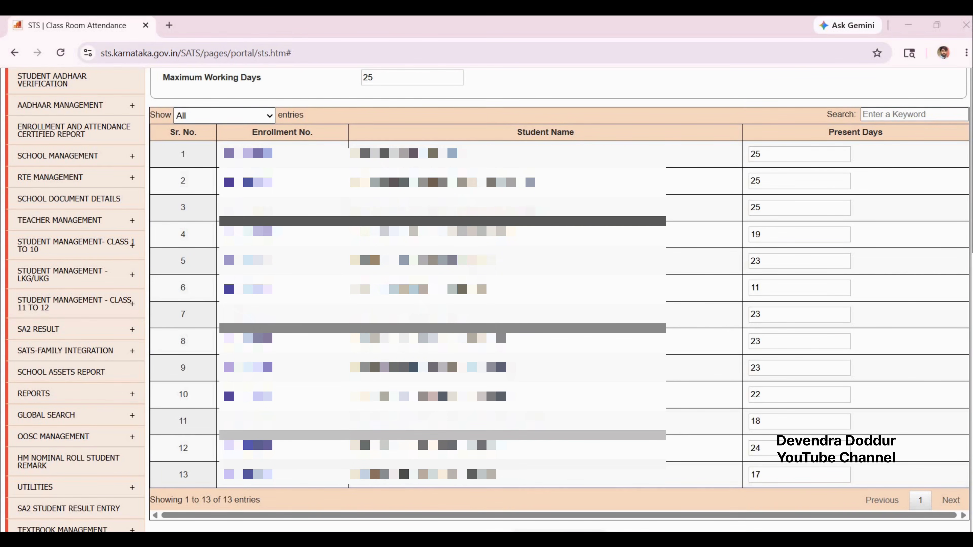
left_click_drag(448, 148, 556, 145)
left_click_drag(821, 132, 926, 131)
mouse_move(777, 163)
left_mouse_down()
mouse_move(763, 161)
mouse_move(771, 159)
left_mouse_up()
left_click_drag(756, 155, 762, 157)
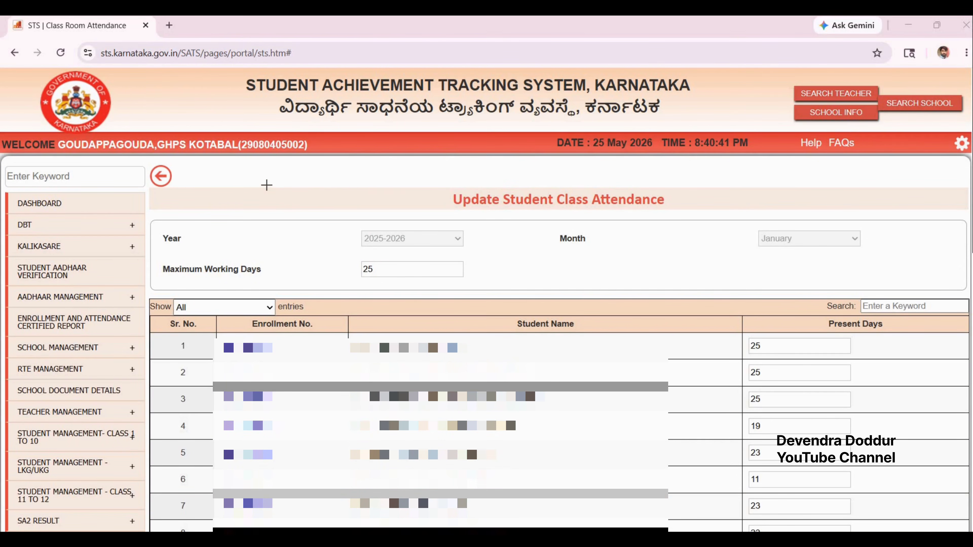
Return to the monthly attendance list and open the October-2025 record for updating, confirming the update request.
left_click_drag(267, 185, 173, 178)
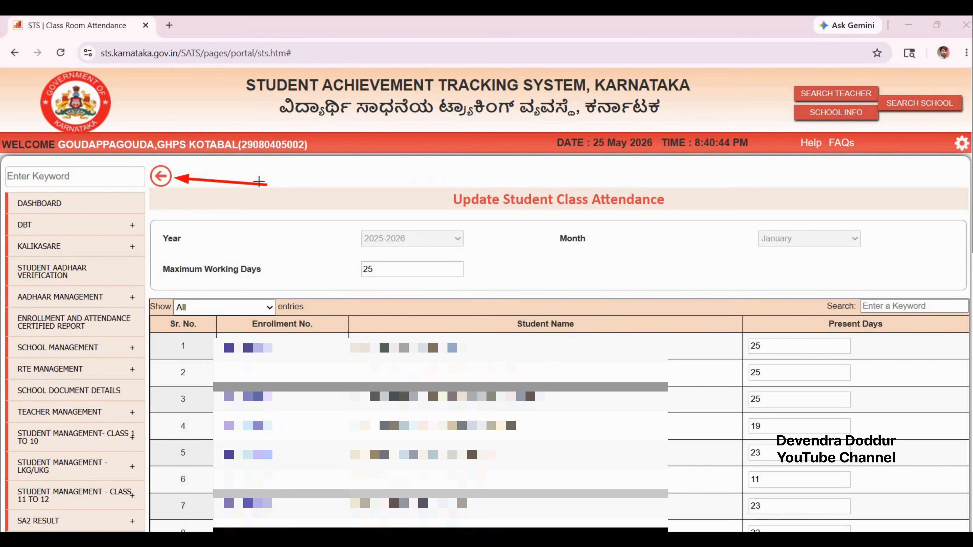
scroll(627, 283, "down", 5)
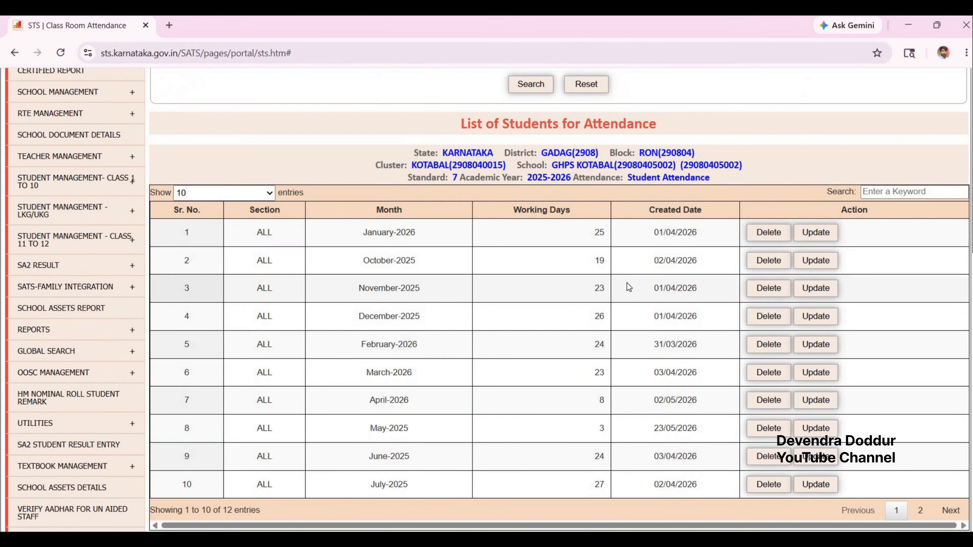
scroll(626, 283, "down", 2)
left_click_drag(355, 197, 655, 198)
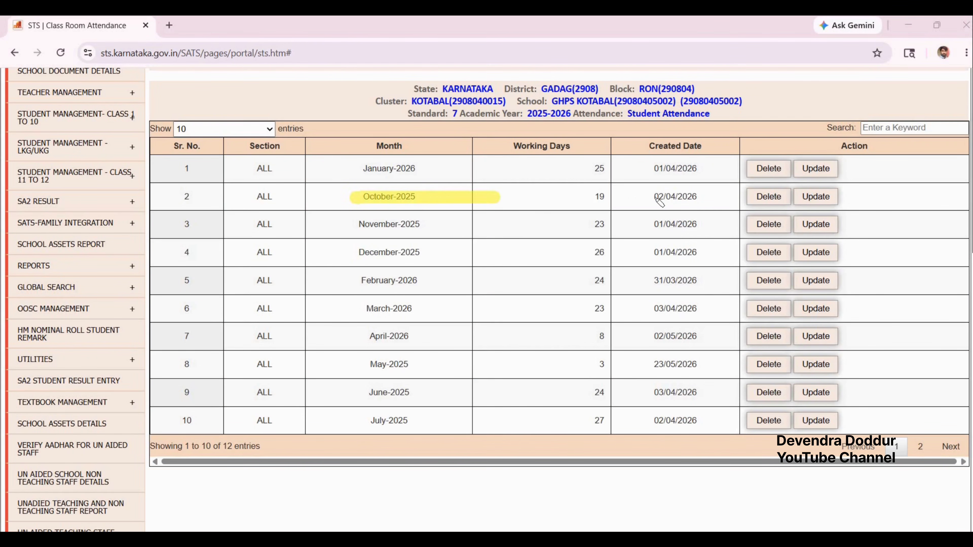
left_click_drag(833, 199, 807, 200)
left_click_drag(420, 104, 459, 105)
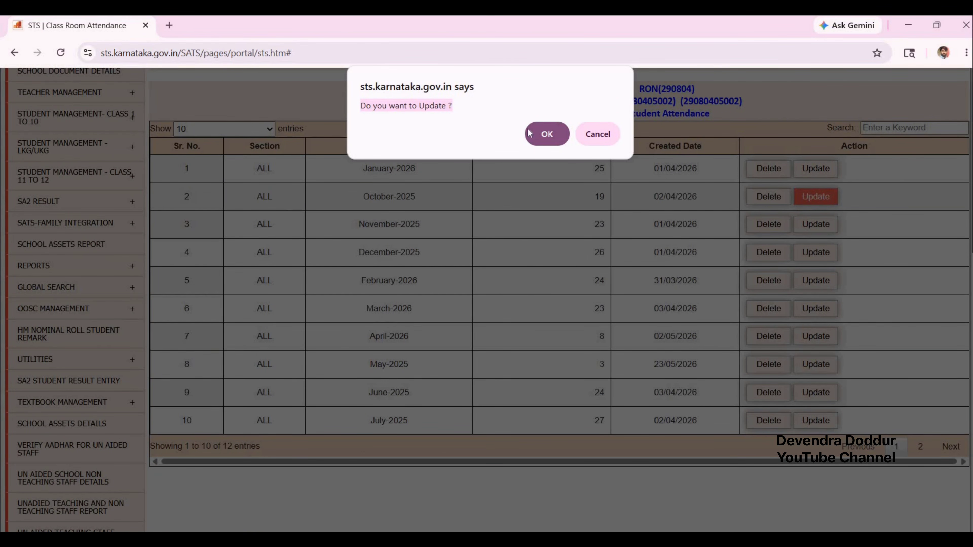
left_click(546, 134)
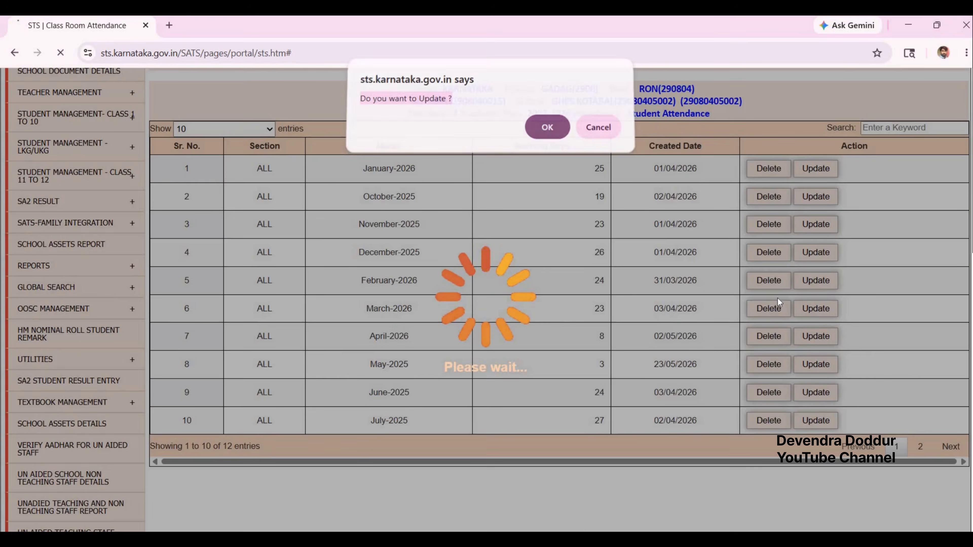
Set the Present Days of the third student in the October attendance to 7.
scroll(719, 262, "down", 3)
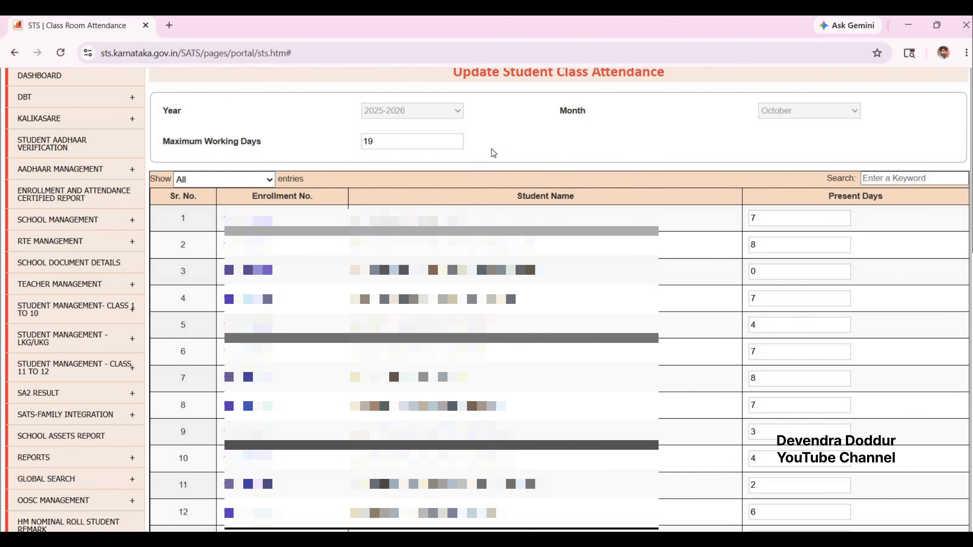
scroll(549, 172, "down", 2)
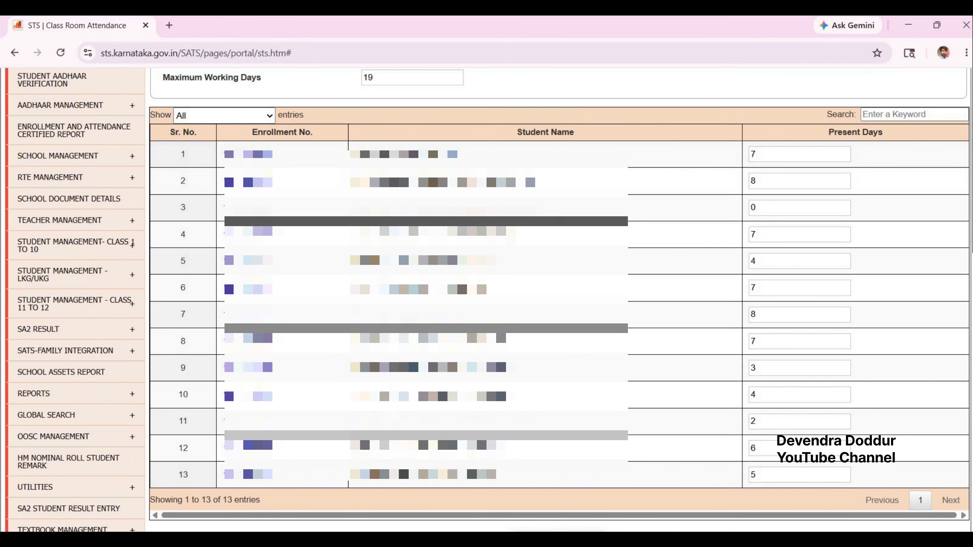
scroll(848, 276, "down", 1)
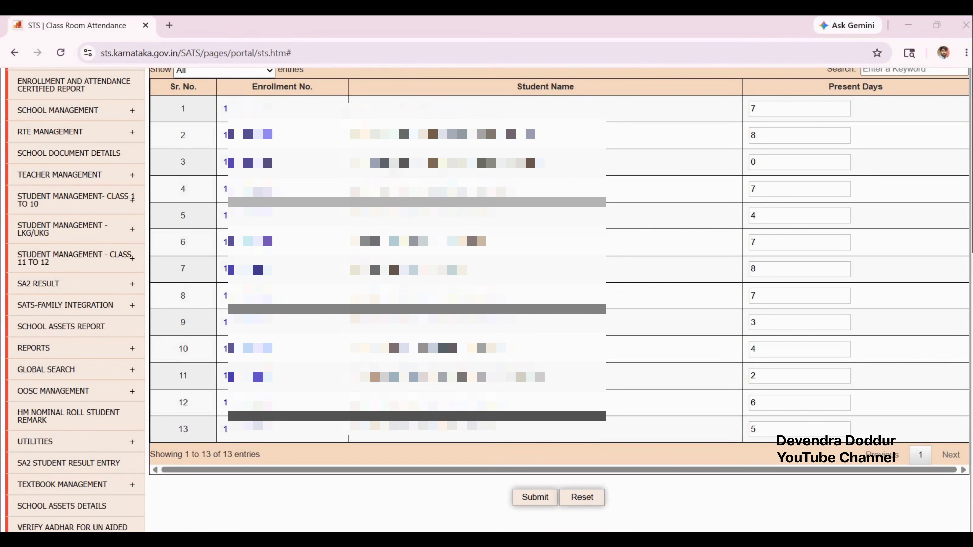
left_click_drag(352, 163, 544, 163)
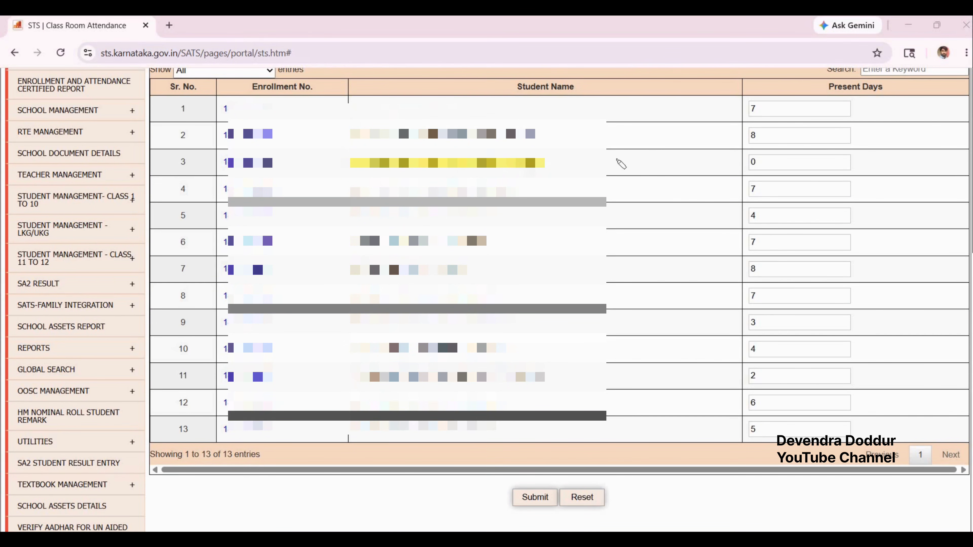
left_click_drag(822, 87, 887, 87)
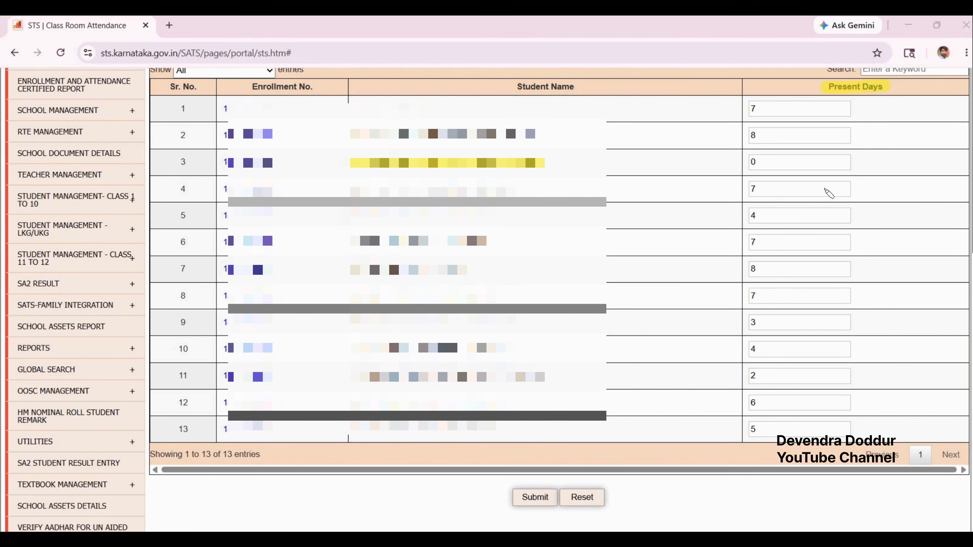
left_click_drag(753, 161, 760, 162)
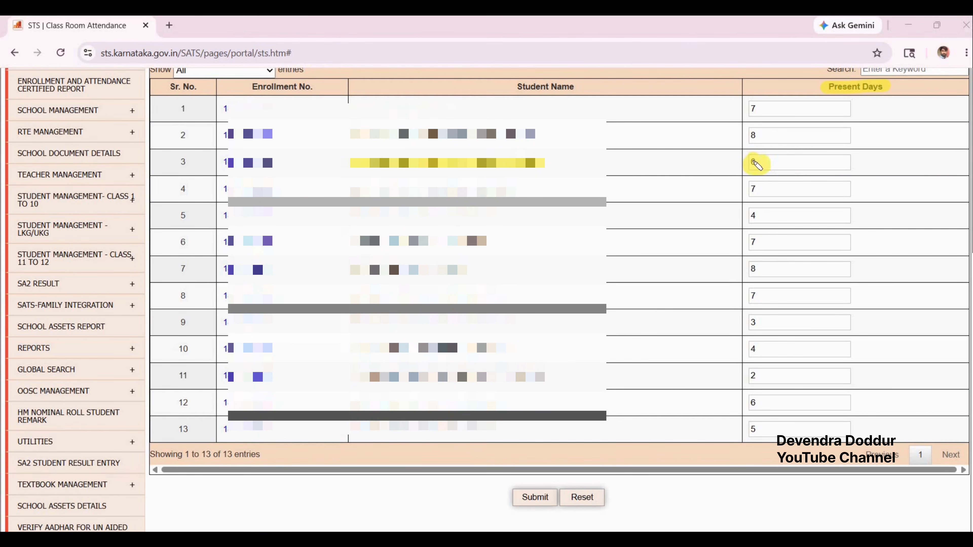
left_click(788, 162)
Submit the changed October attendance and confirm the update.
left_click_drag(445, 508, 520, 500)
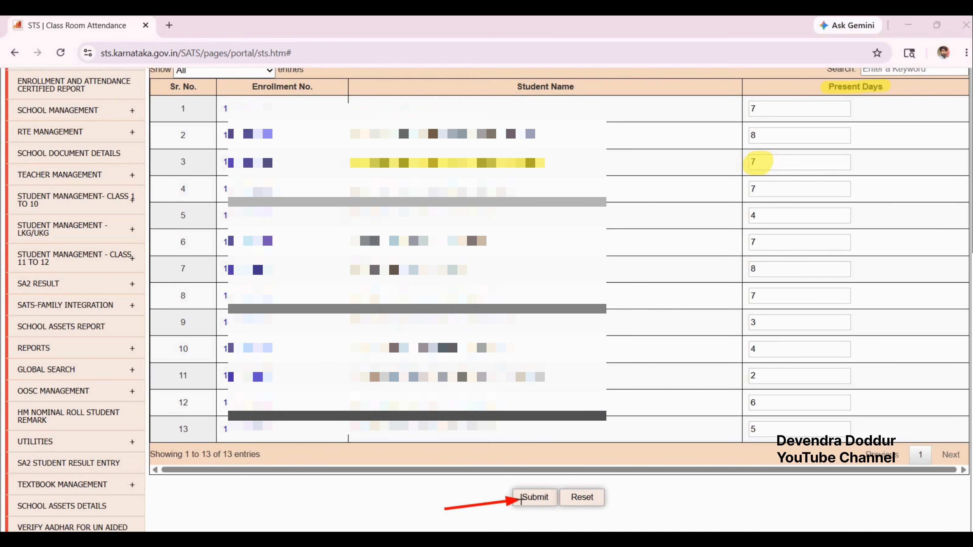
left_click(520, 500)
left_click_drag(359, 104, 445, 105)
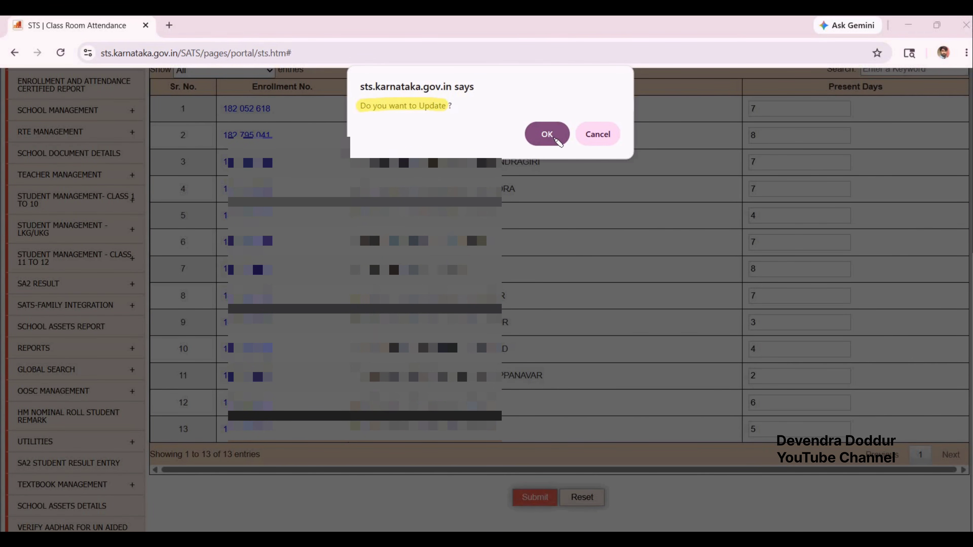
left_click_drag(548, 135, 542, 137)
left_click(546, 134)
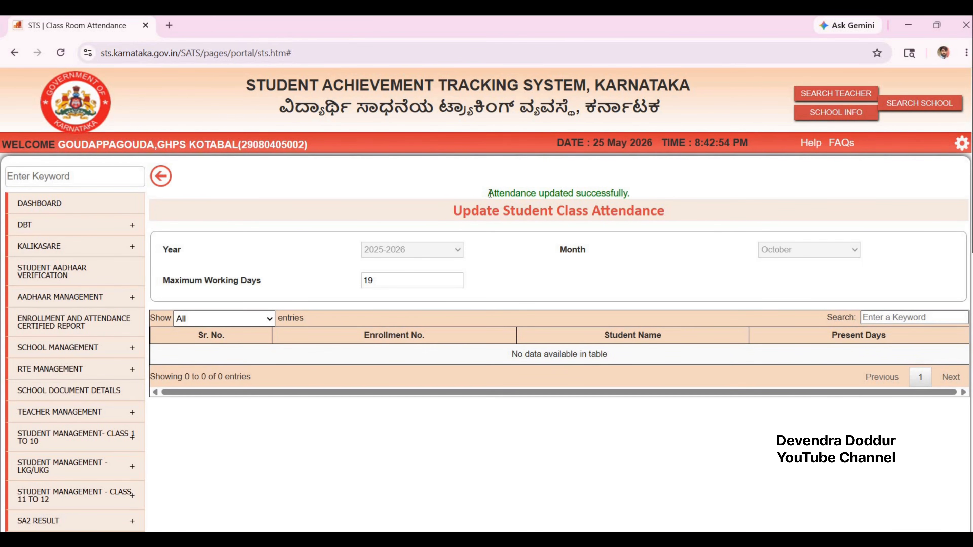
left_click_drag(488, 192, 634, 195)
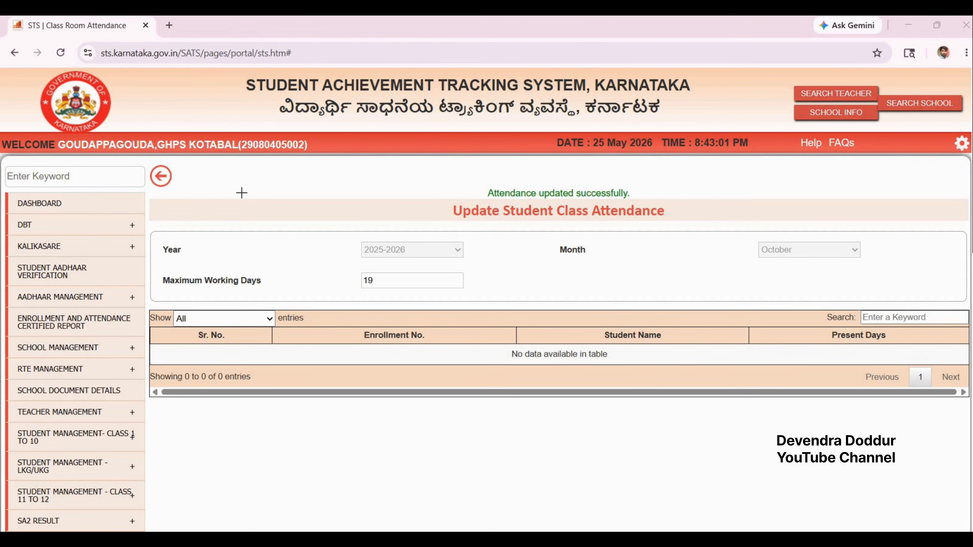
Return to the monthly attendance list, show ALL entries, and review the listed months and their update options.
left_click_drag(258, 190, 172, 178)
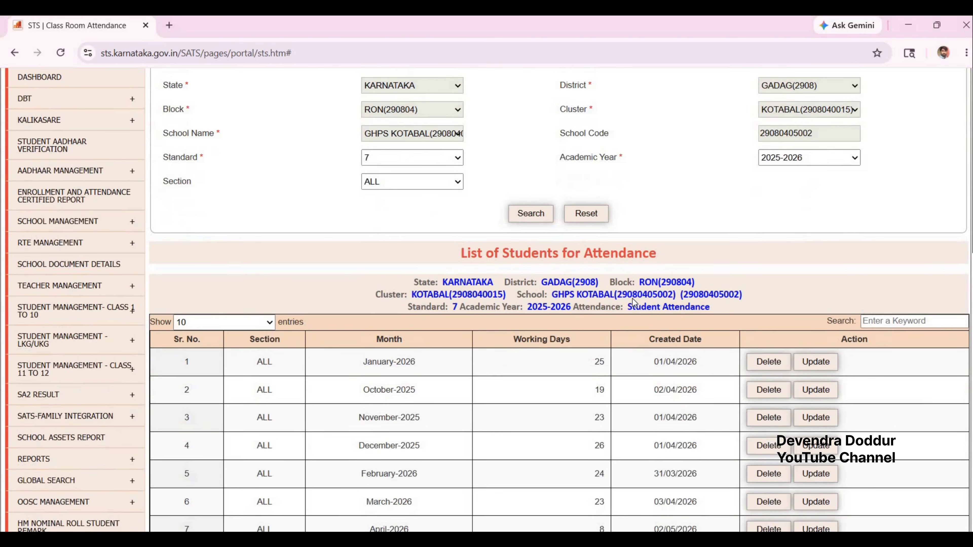
scroll(632, 299, "down", 3)
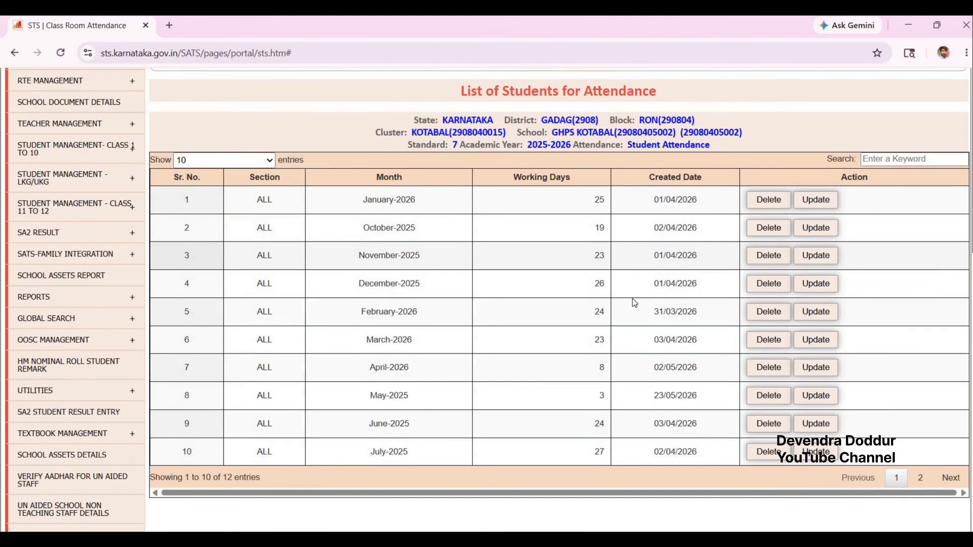
scroll(634, 303, "down", 1)
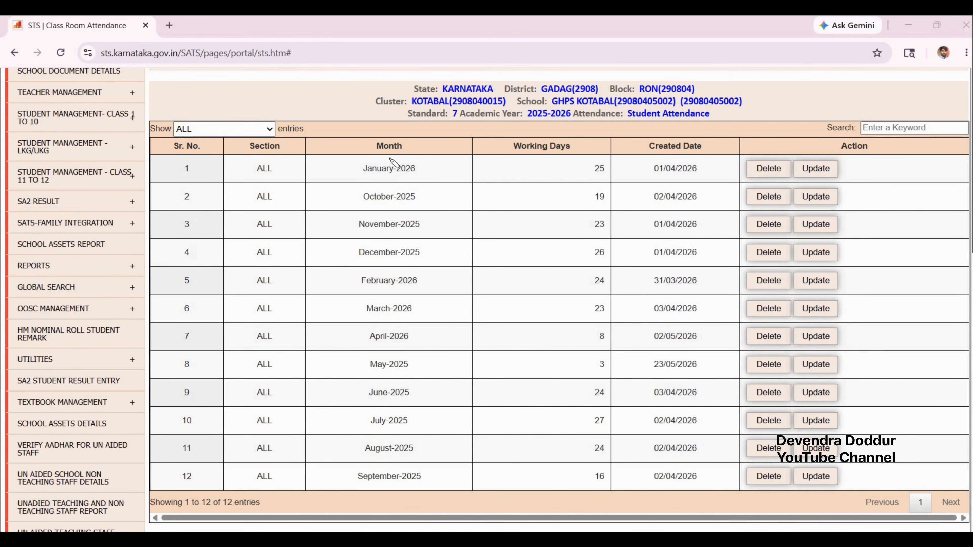
left_click_drag(383, 301, 394, 484)
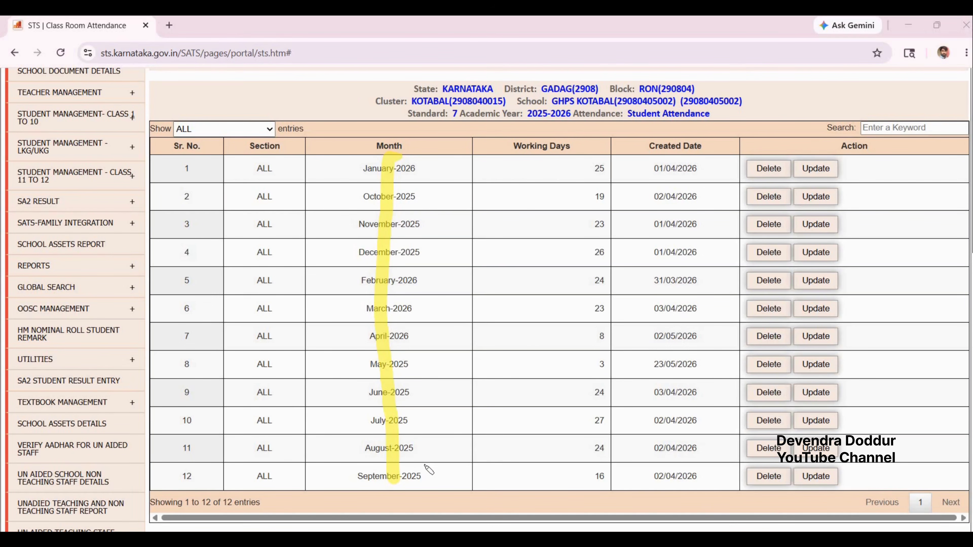
left_click_drag(367, 369, 410, 367)
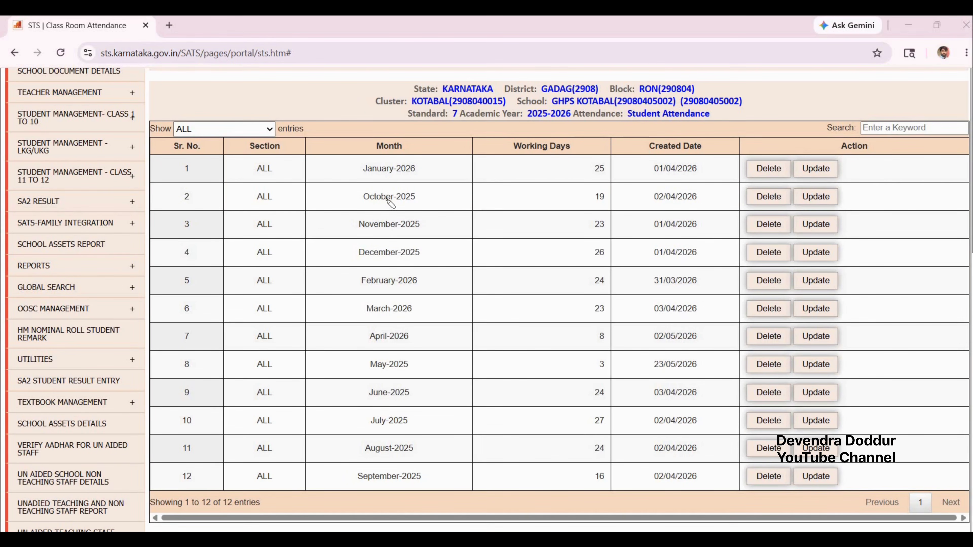
left_click_drag(382, 151, 385, 347)
left_click_drag(386, 445, 386, 480)
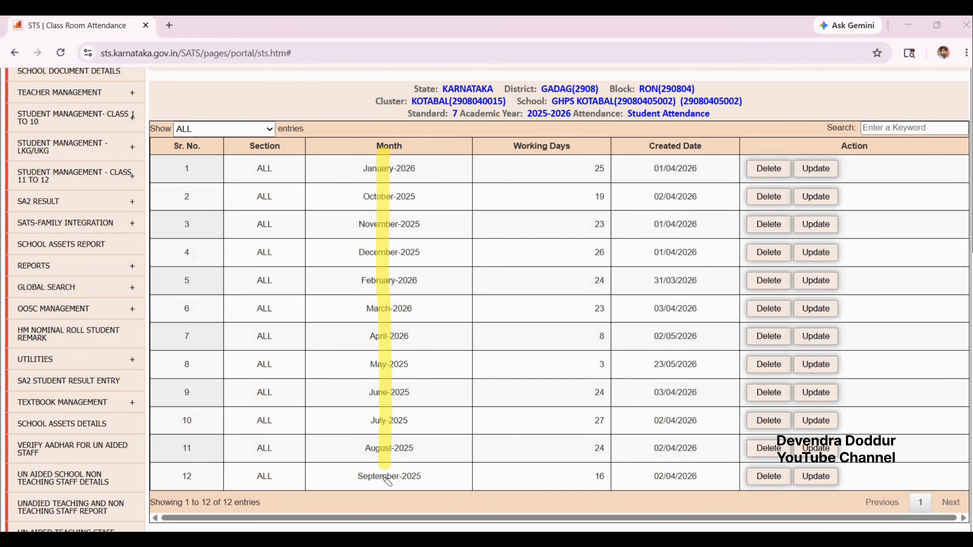
left_click_drag(811, 145, 818, 485)
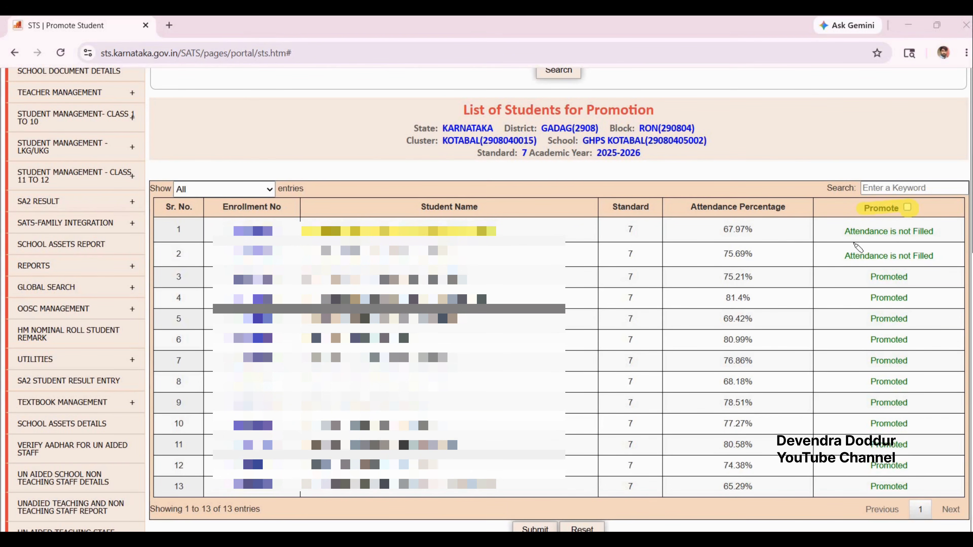
Check the first student's status in the standard 7 promotion list for 2025-2026.
left_click(847, 232)
left_click_drag(847, 232, 932, 232)
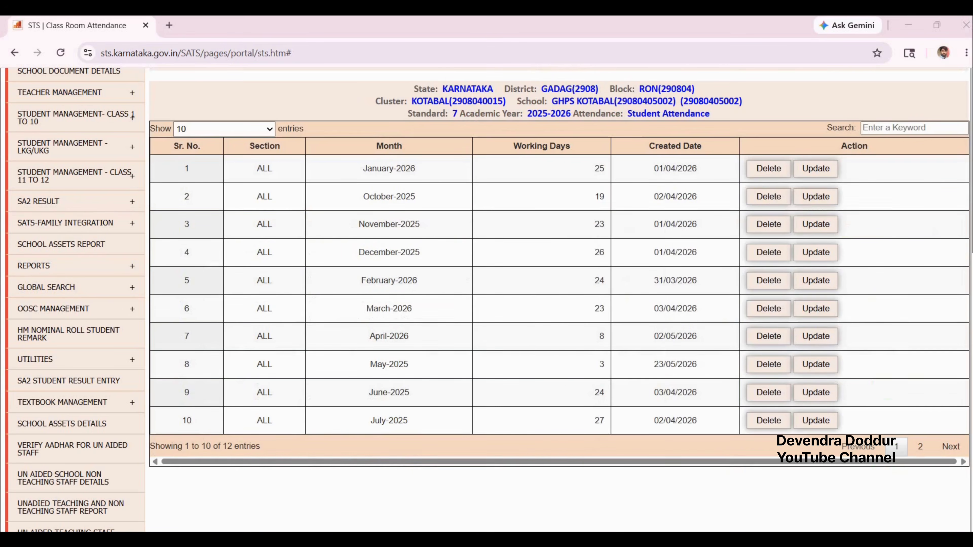
Open the November-2025 attendance record for updating and examine the students' Present Days.
left_click_drag(343, 226, 597, 226)
left_click_drag(678, 231, 684, 231)
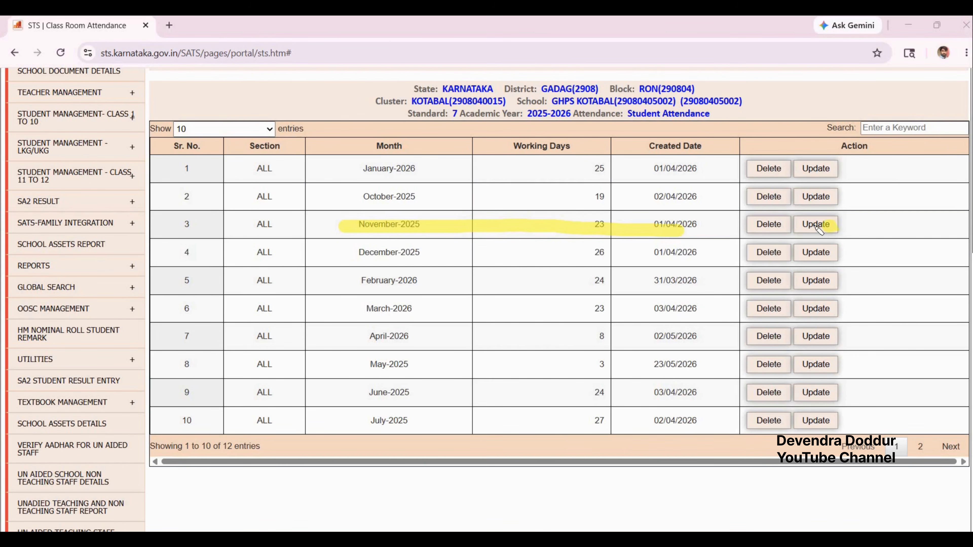
left_click(811, 226)
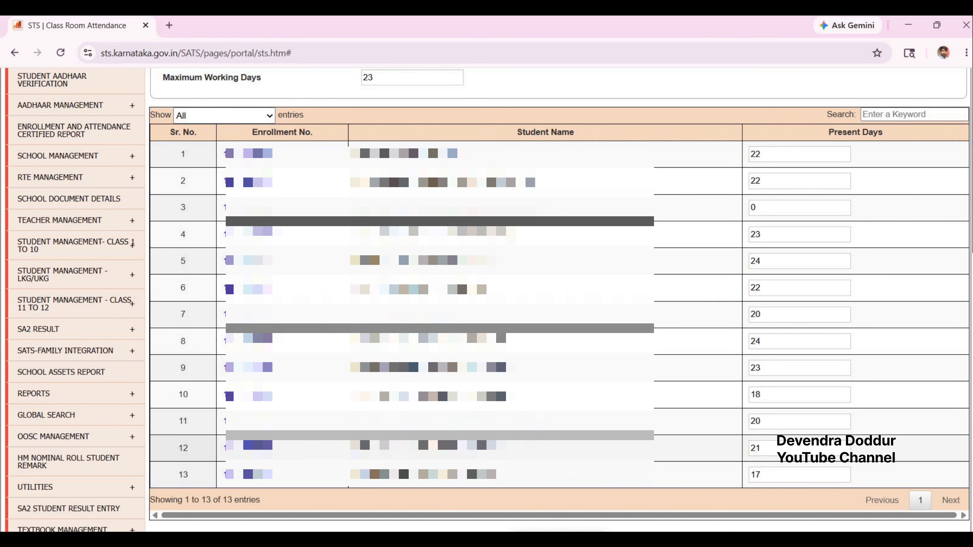
Open the Language Group, Medium and Section Update page from the admission details for classes 1 to 10.
mouse_move(104, 248)
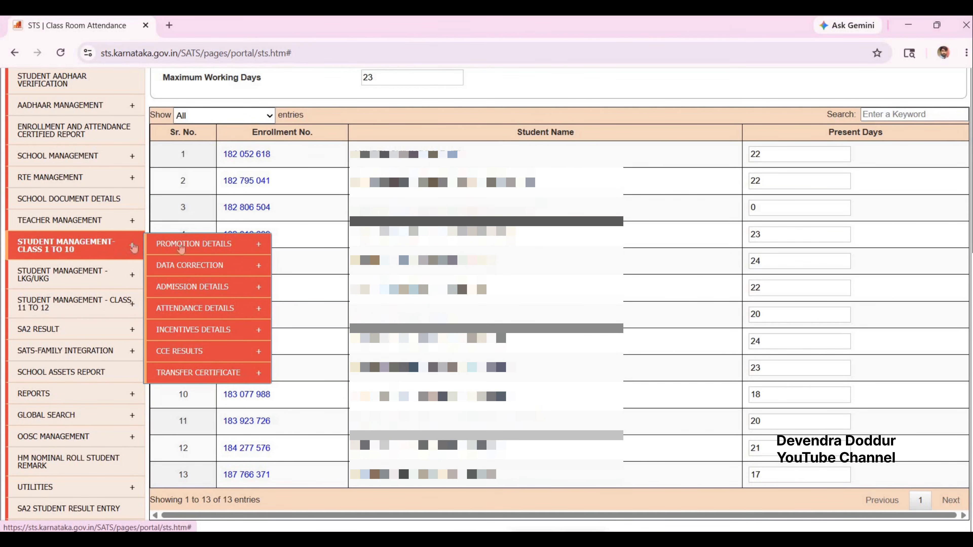
mouse_move(202, 294)
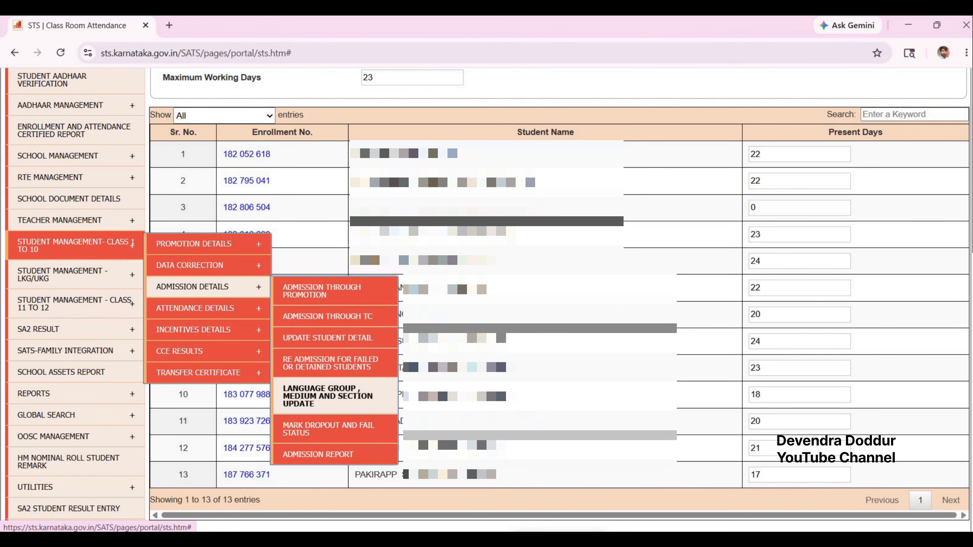
left_click(347, 405)
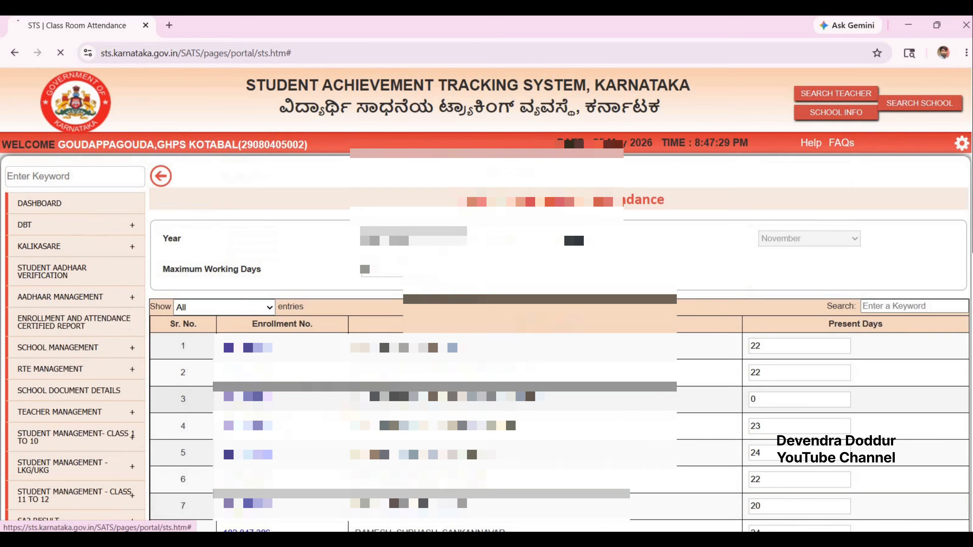
Search for standard 7 students of academic year 2025-2026 to update their Section, with Medium Kannada and Status All.
left_click_drag(196, 283, 220, 284)
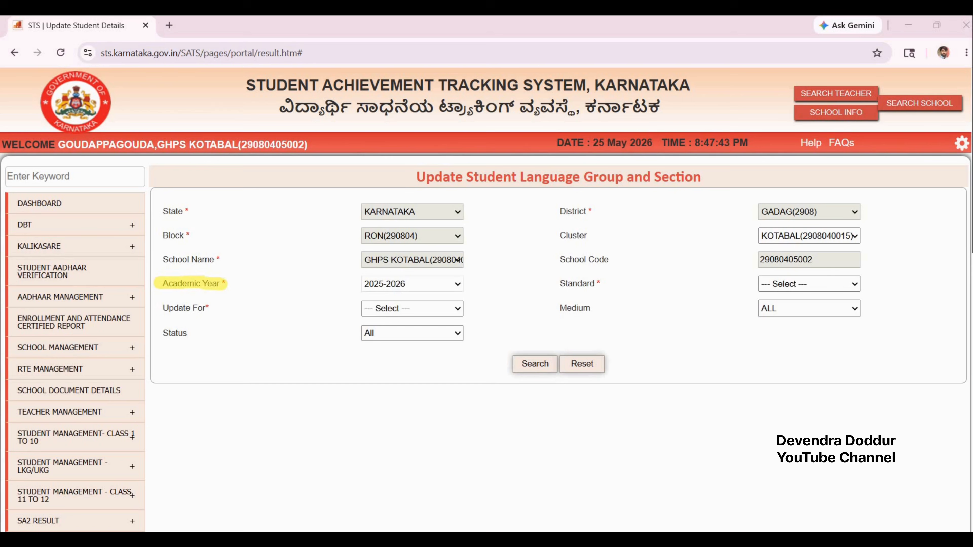
left_click_drag(554, 283, 600, 286)
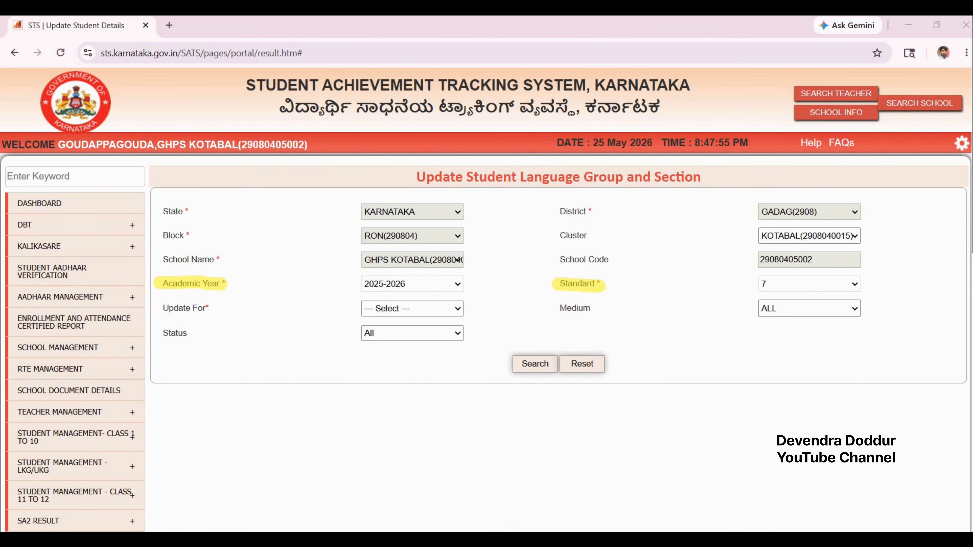
left_click_drag(161, 308, 209, 309)
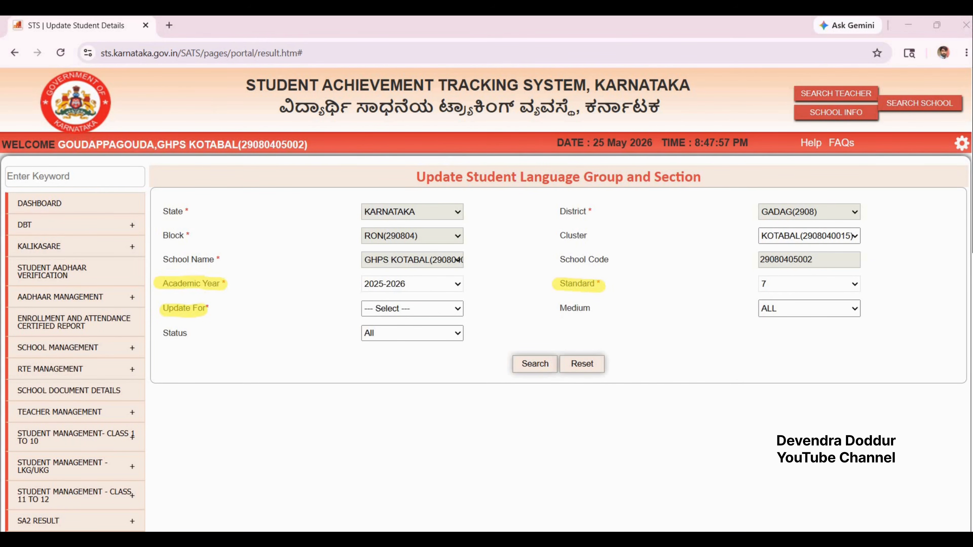
left_click(380, 309)
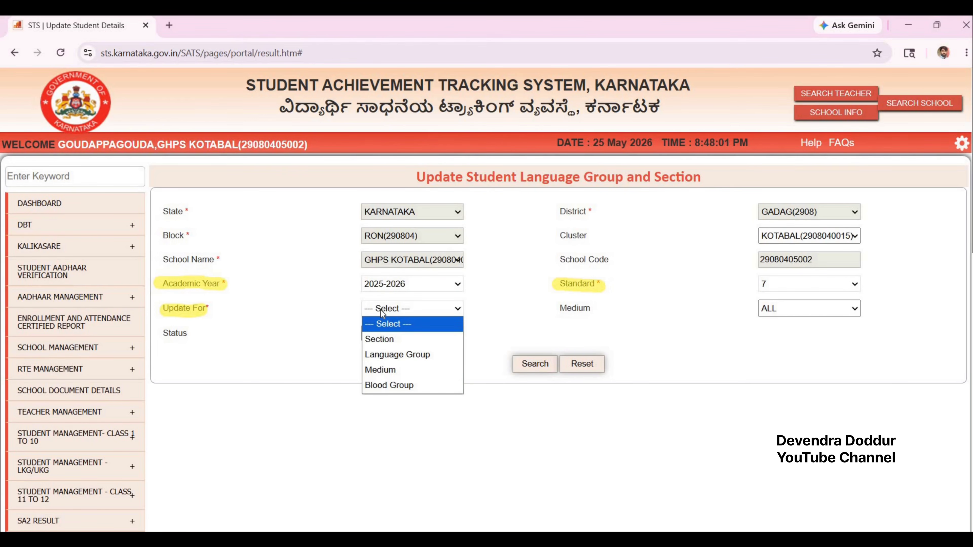
left_click(385, 342)
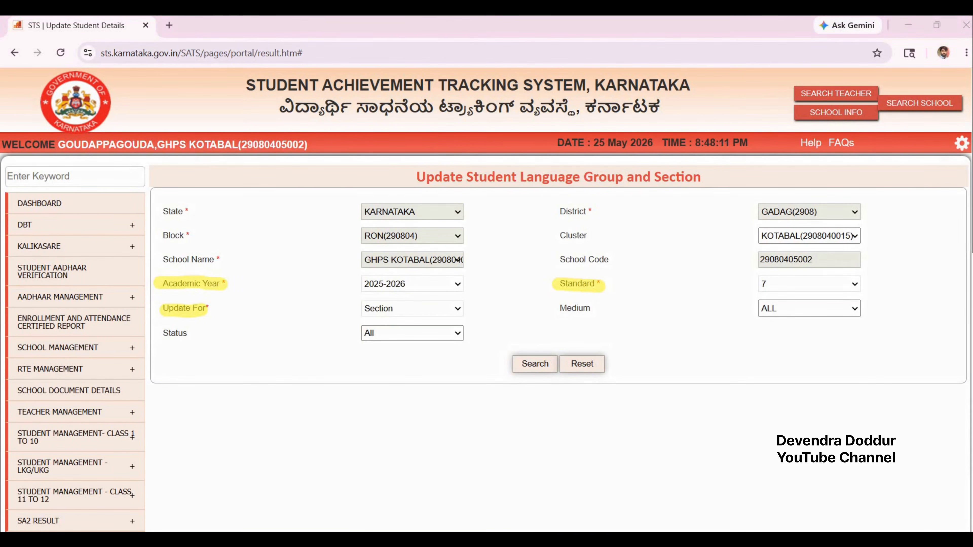
left_click_drag(551, 309, 593, 309)
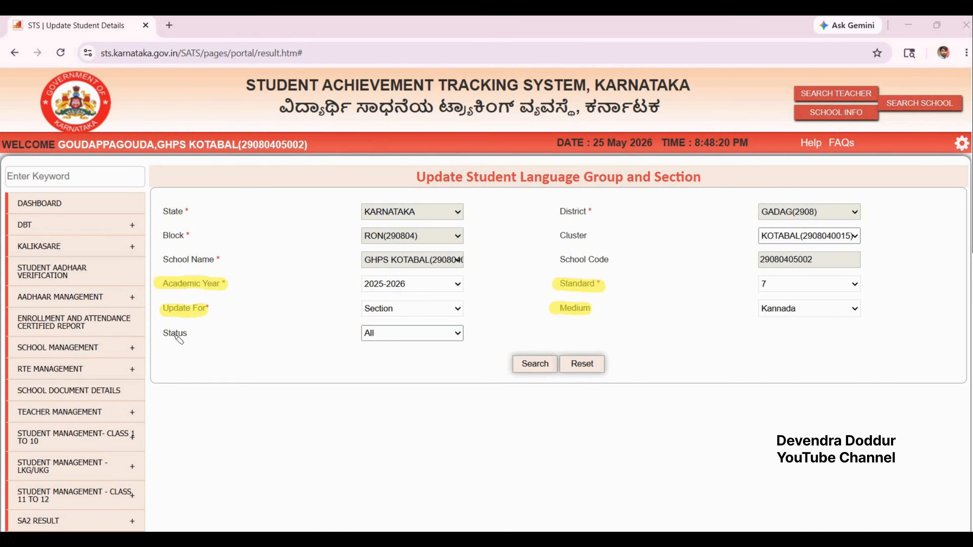
left_click_drag(161, 334, 192, 333)
left_click_drag(362, 333, 413, 333)
left_click_drag(488, 407, 518, 369)
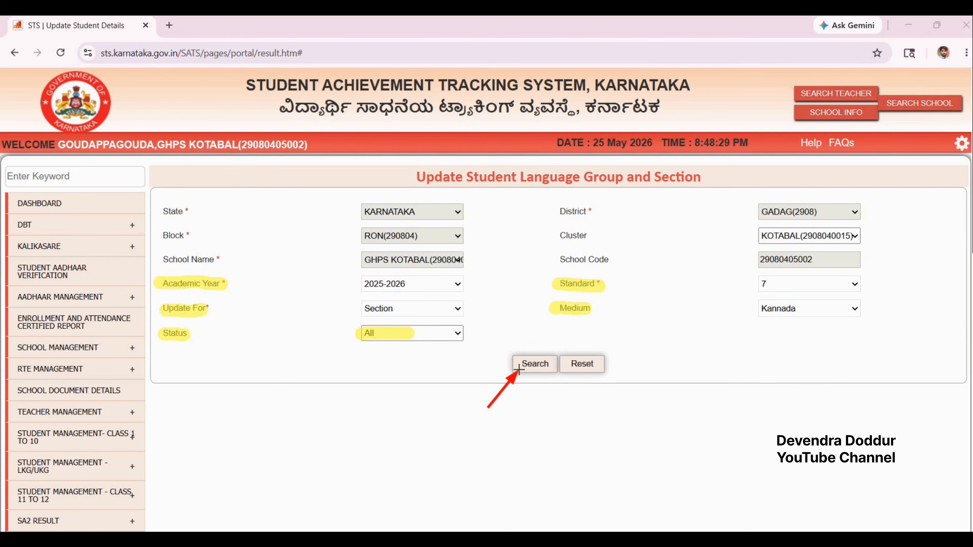
left_click(519, 368)
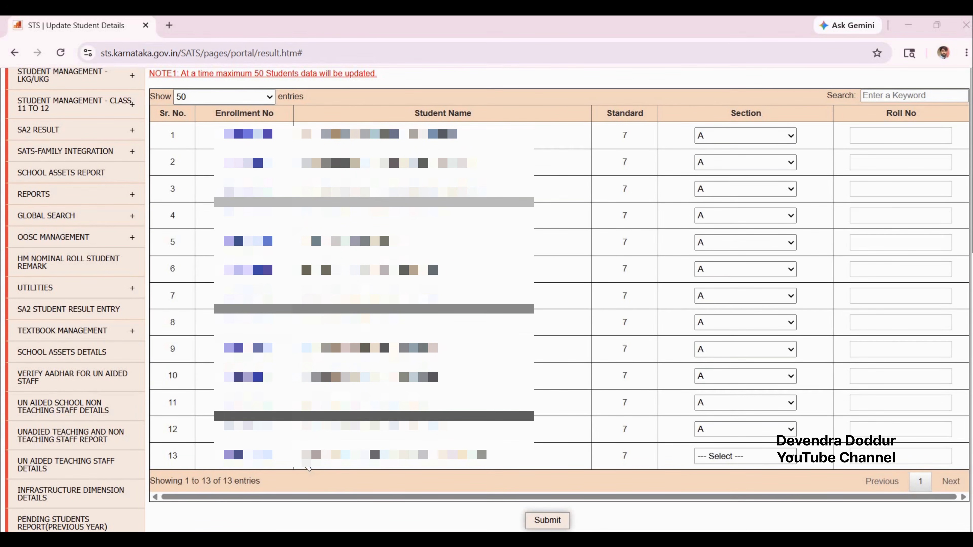
Assign section A to the student in row 13, whose section is not yet selected.
left_click_drag(293, 455, 506, 466)
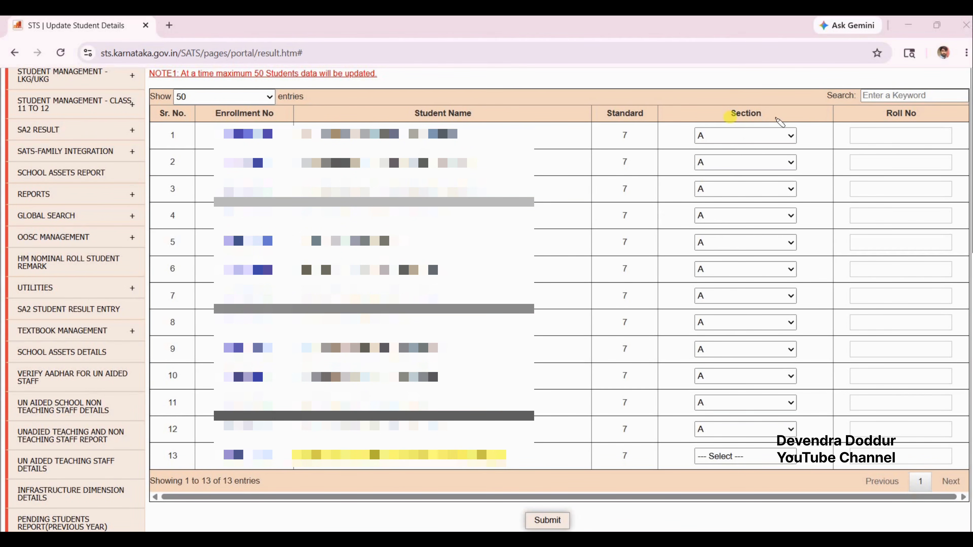
left_click_drag(699, 459, 774, 457)
left_click(725, 460)
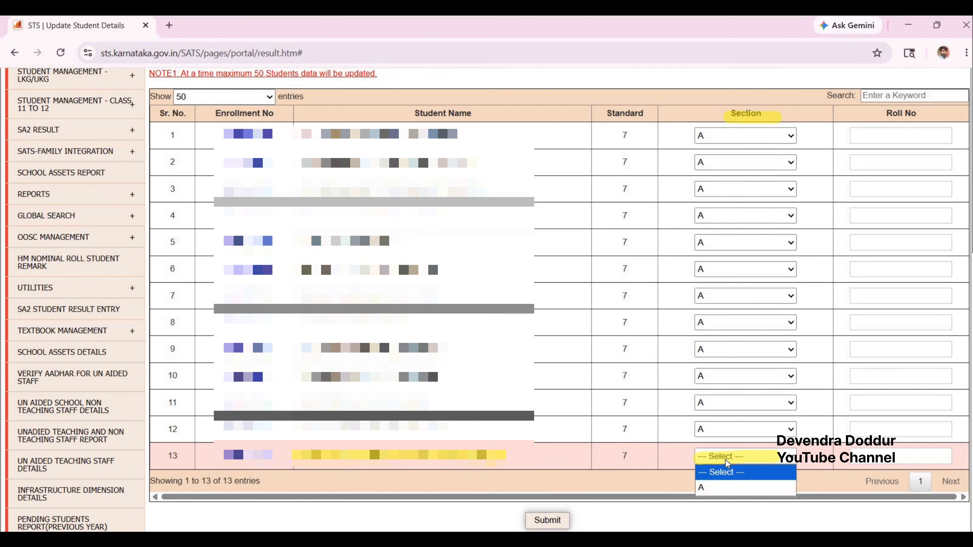
left_click(720, 494)
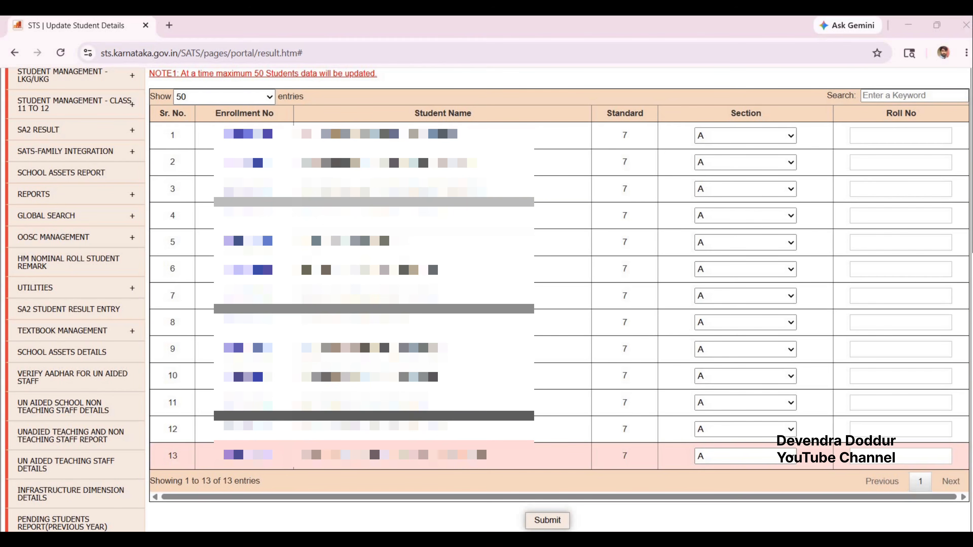
Reopen the Language Group, Medium and Section Update page from the admission details for classes 1 to 10.
scroll(466, 470, "up", 5)
mouse_move(110, 241)
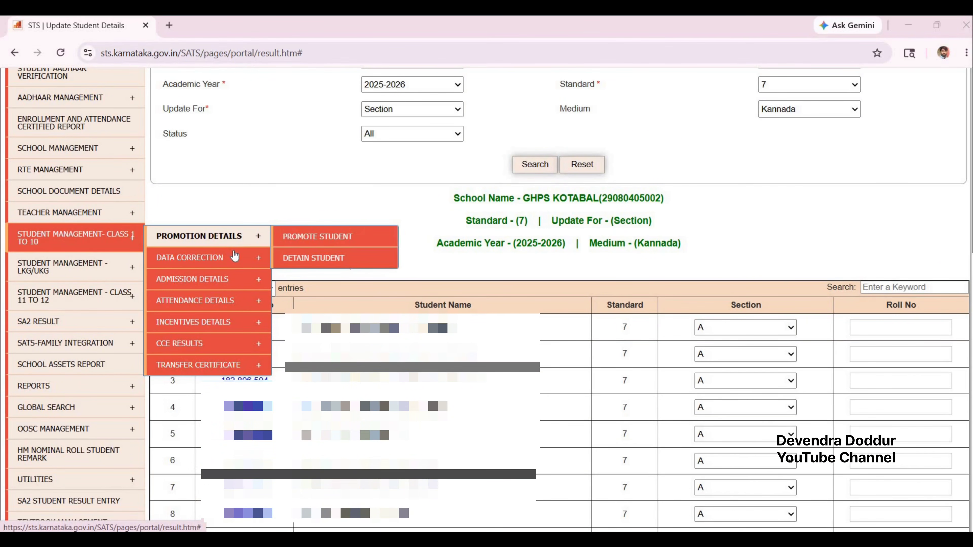
mouse_move(225, 296)
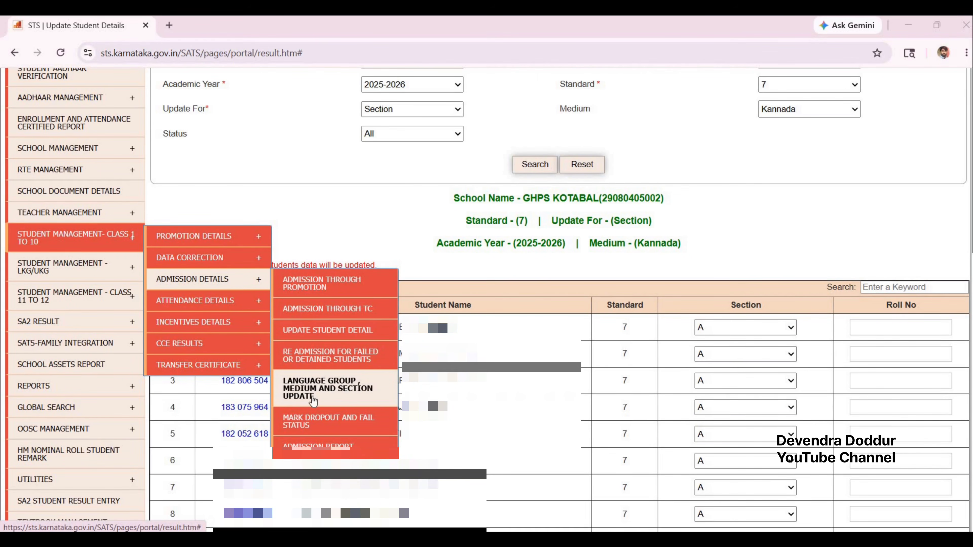
left_click(353, 392)
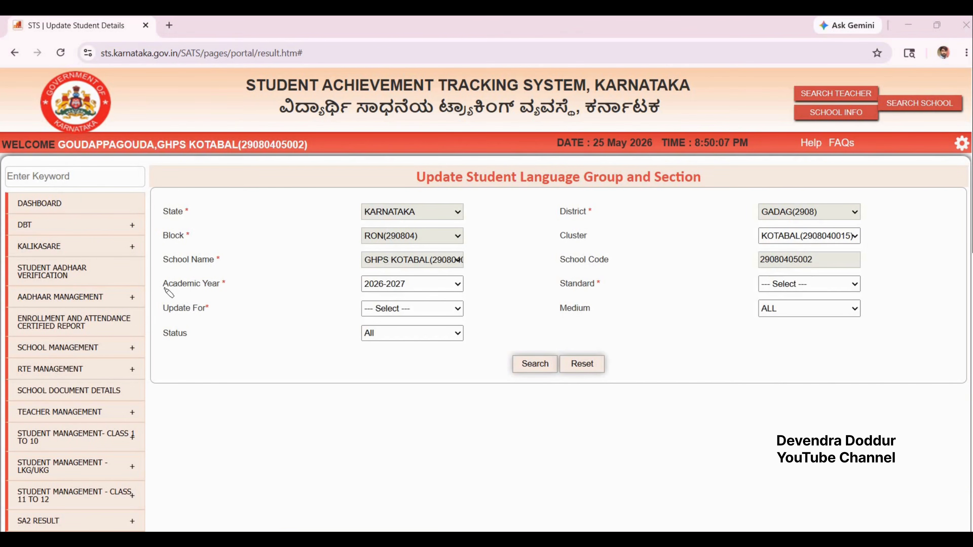
Search for standard 7 students of academic year 2025-2026 to update their Medium, with Medium ALL and Status All.
left_click_drag(161, 286, 228, 286)
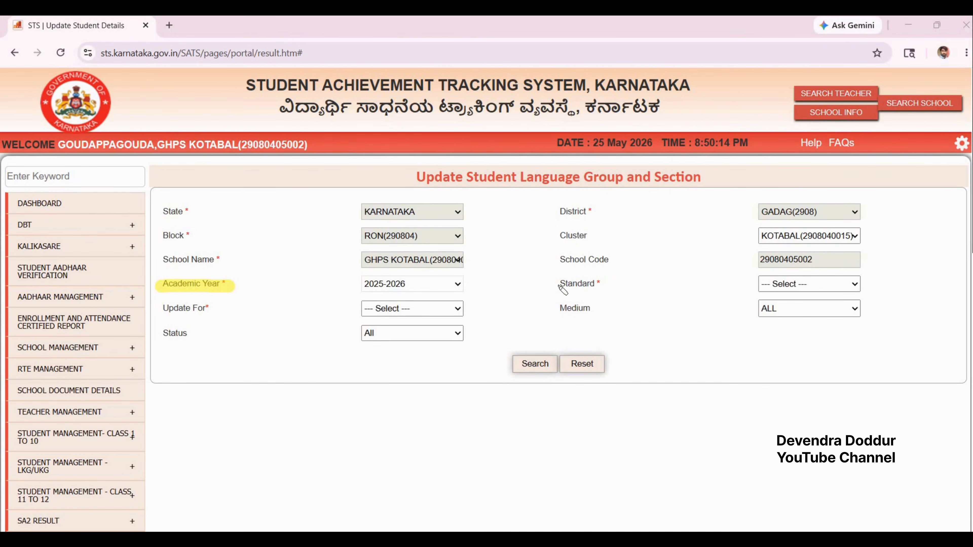
left_click_drag(554, 285, 601, 285)
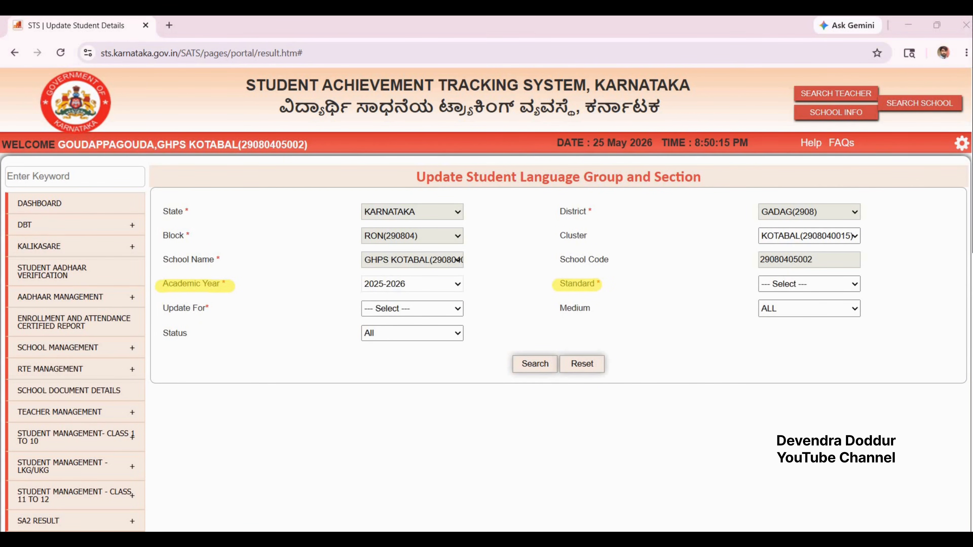
left_click_drag(159, 308, 211, 308)
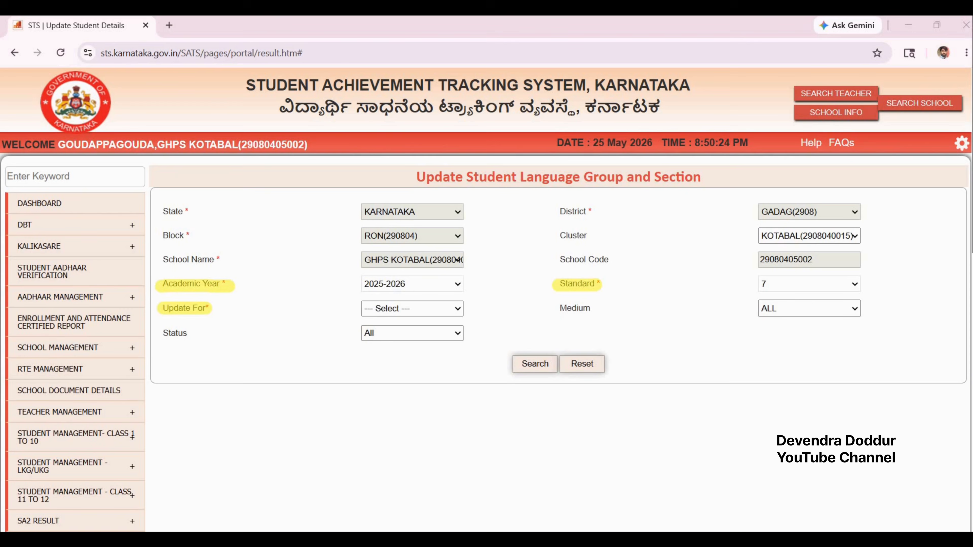
left_click(412, 308)
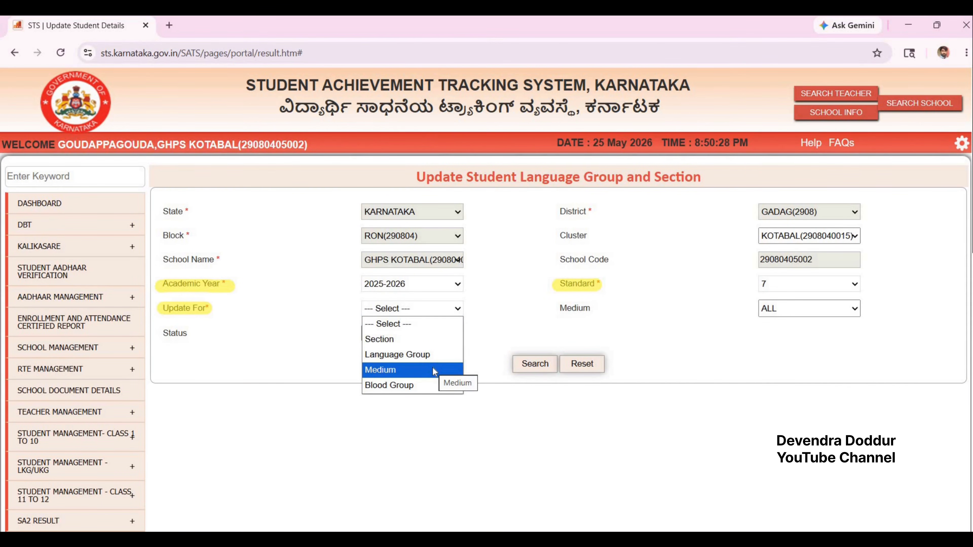
left_click(433, 371)
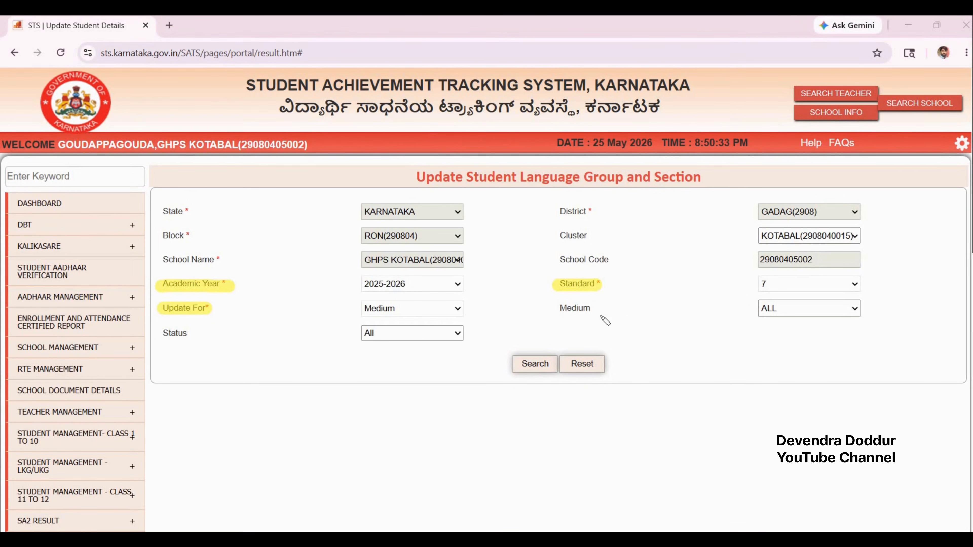
left_click_drag(557, 309, 586, 313)
left_click_drag(760, 309, 792, 308)
left_click_drag(161, 333, 188, 333)
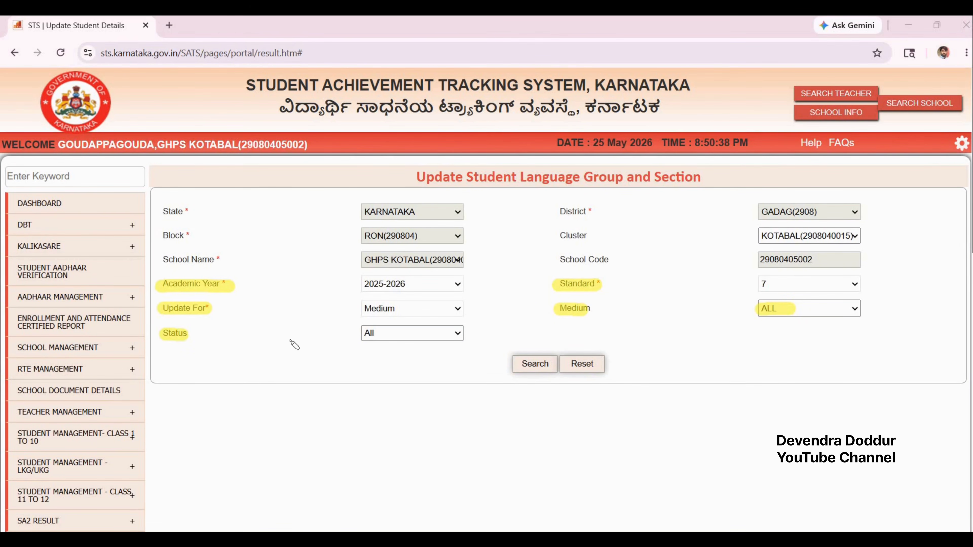
left_click_drag(364, 334, 406, 335)
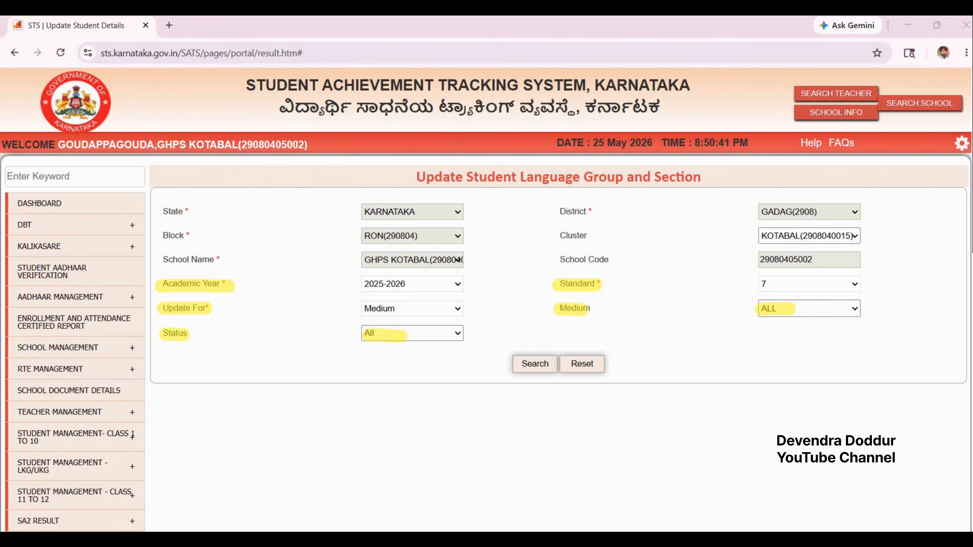
left_click_drag(475, 415, 503, 391)
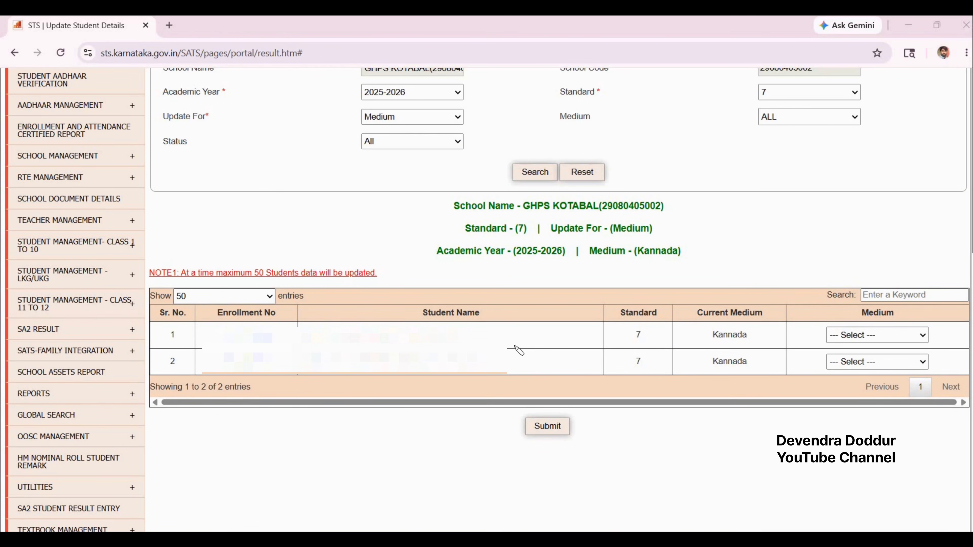
Set the Medium of both listed students to Kannada and submit the update.
left_click_drag(427, 324, 423, 371)
left_click_drag(863, 313, 894, 315)
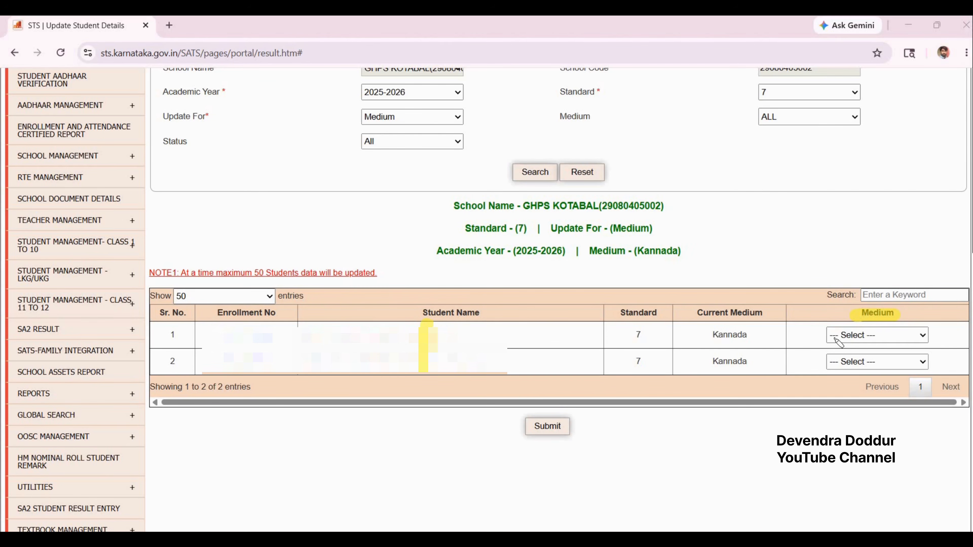
left_click_drag(829, 335, 887, 336)
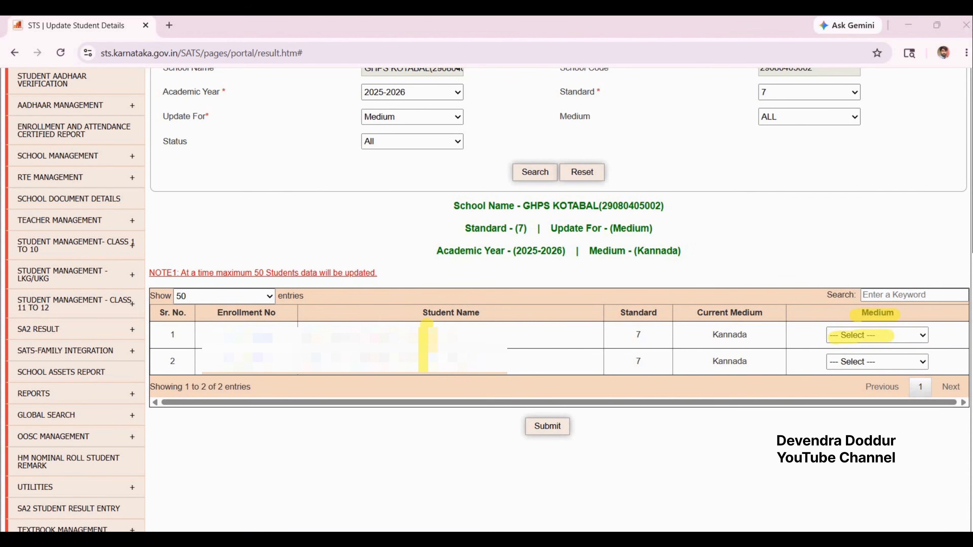
left_click(849, 337)
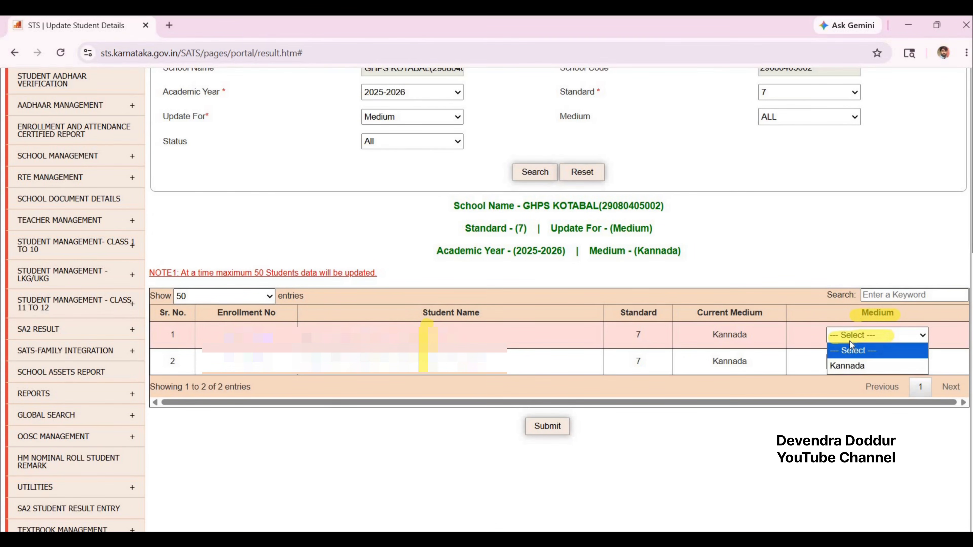
left_click(851, 365)
left_click_drag(577, 479, 558, 432)
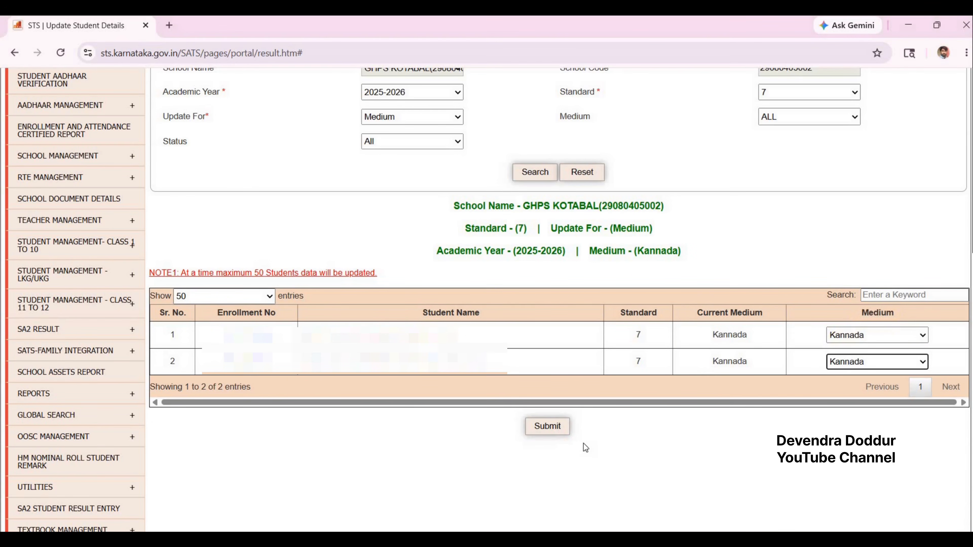
scroll(576, 460, "up", 2)
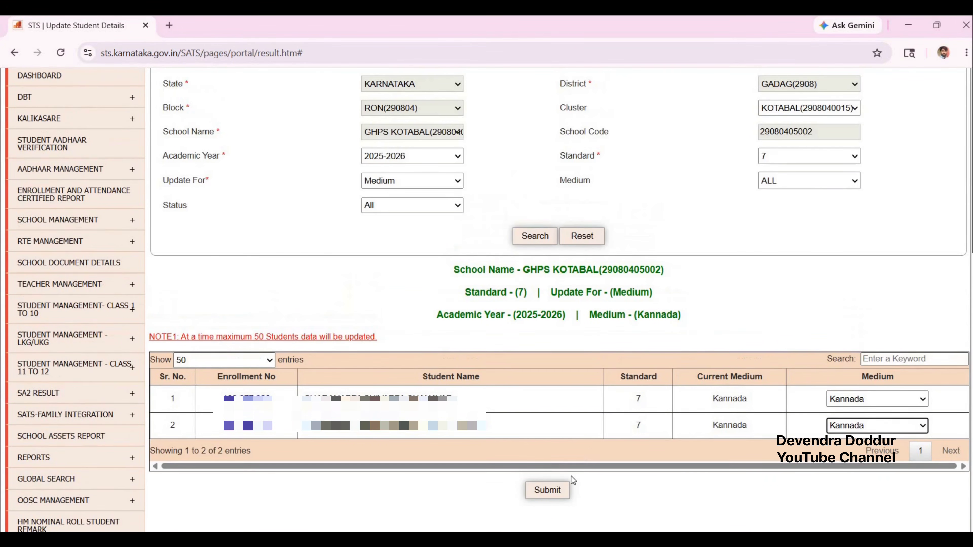
left_click(561, 491)
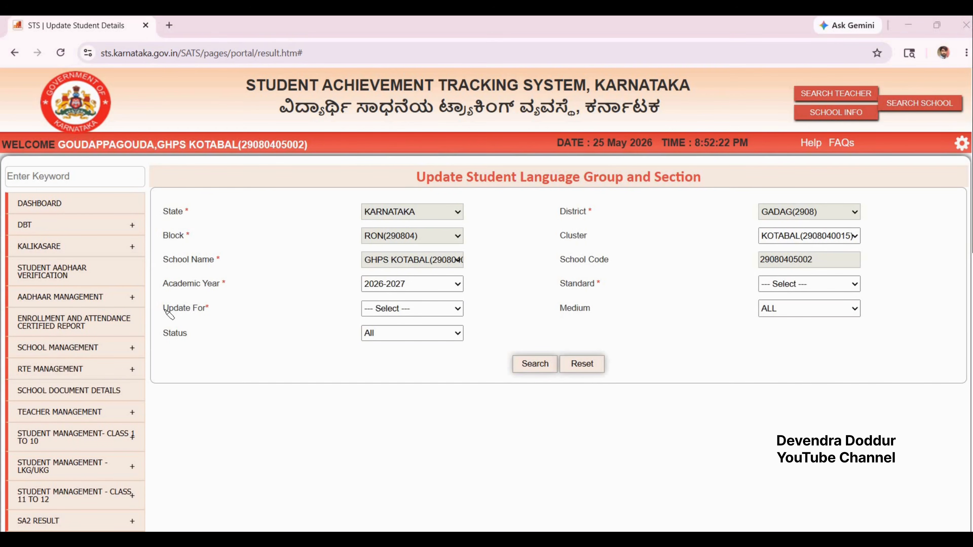
Choose Section as the Update For option in the student language group and section form.
left_click_drag(161, 308, 210, 310)
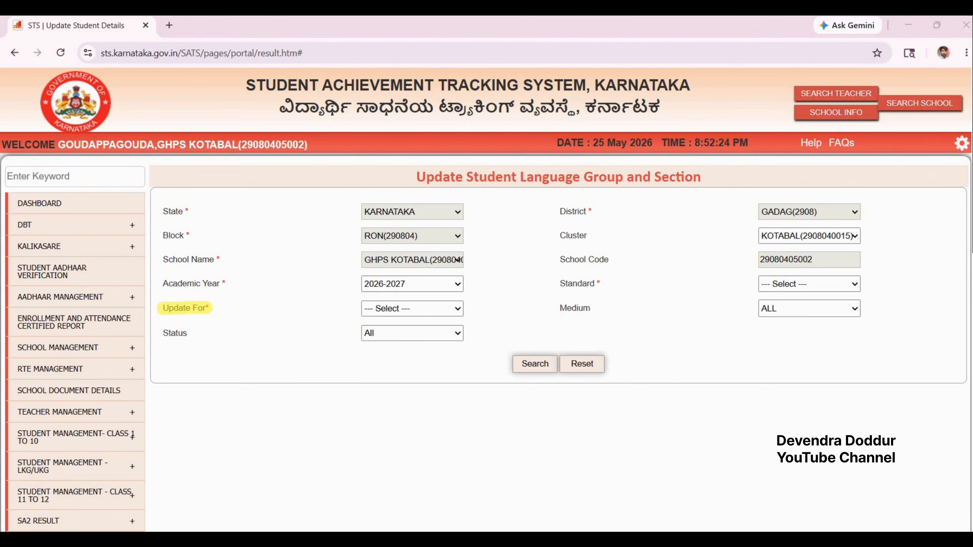
left_click(414, 309)
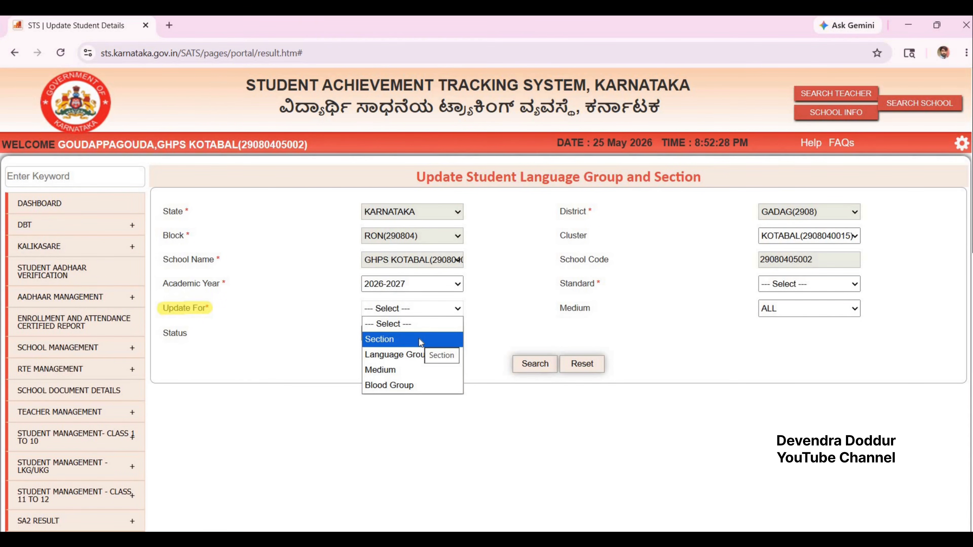
left_click(419, 338)
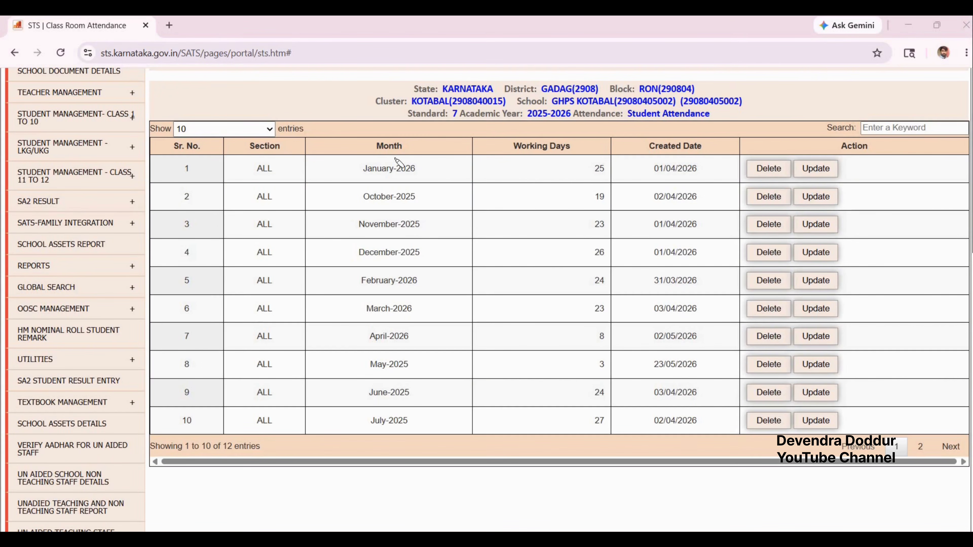
Review the months in standard 7's 2025-2026 attendance list and the first student's promotion status.
left_click_drag(394, 154, 391, 430)
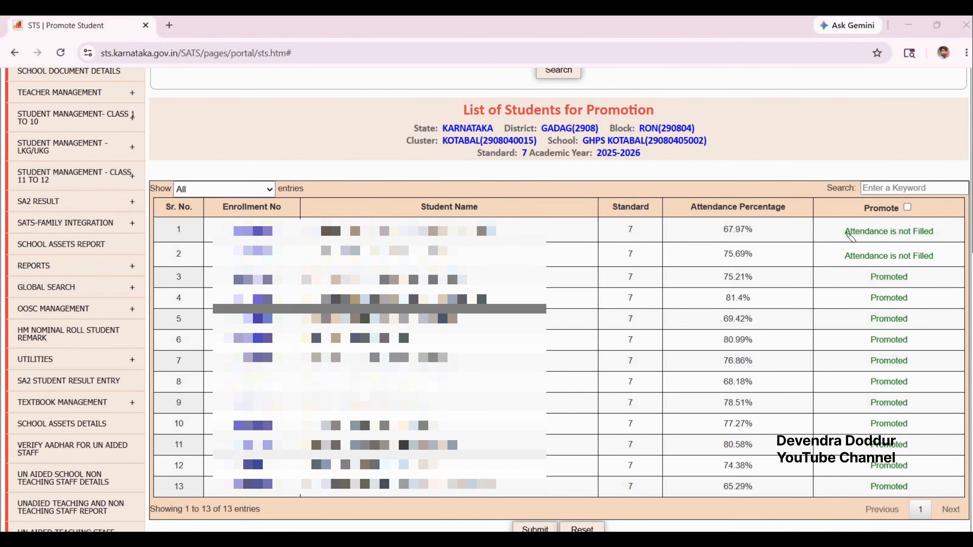
left_click_drag(840, 231, 940, 233)
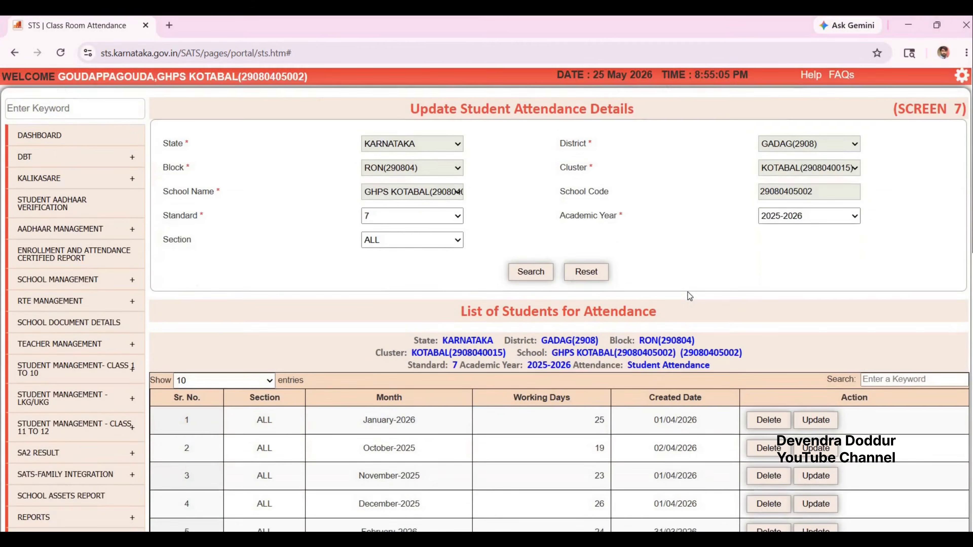
scroll(689, 296, "down", 6)
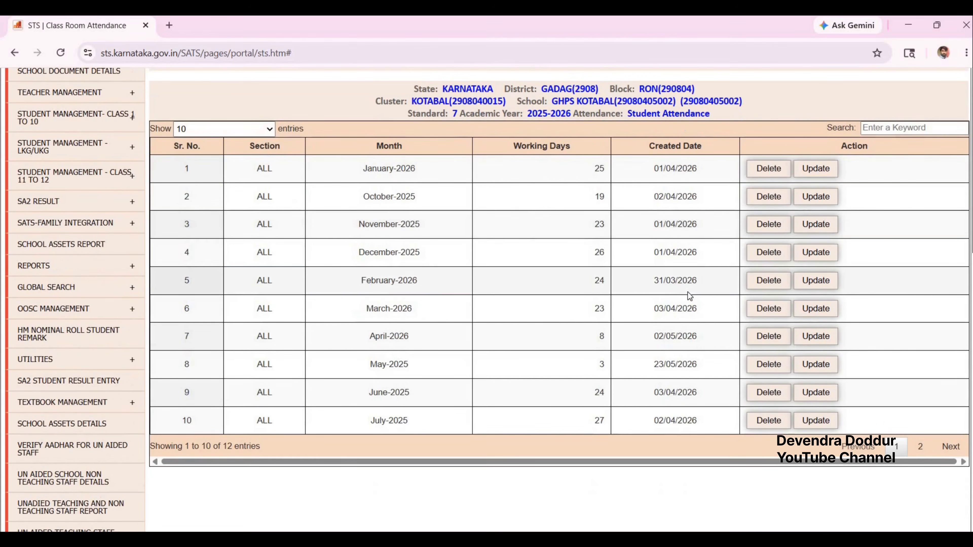